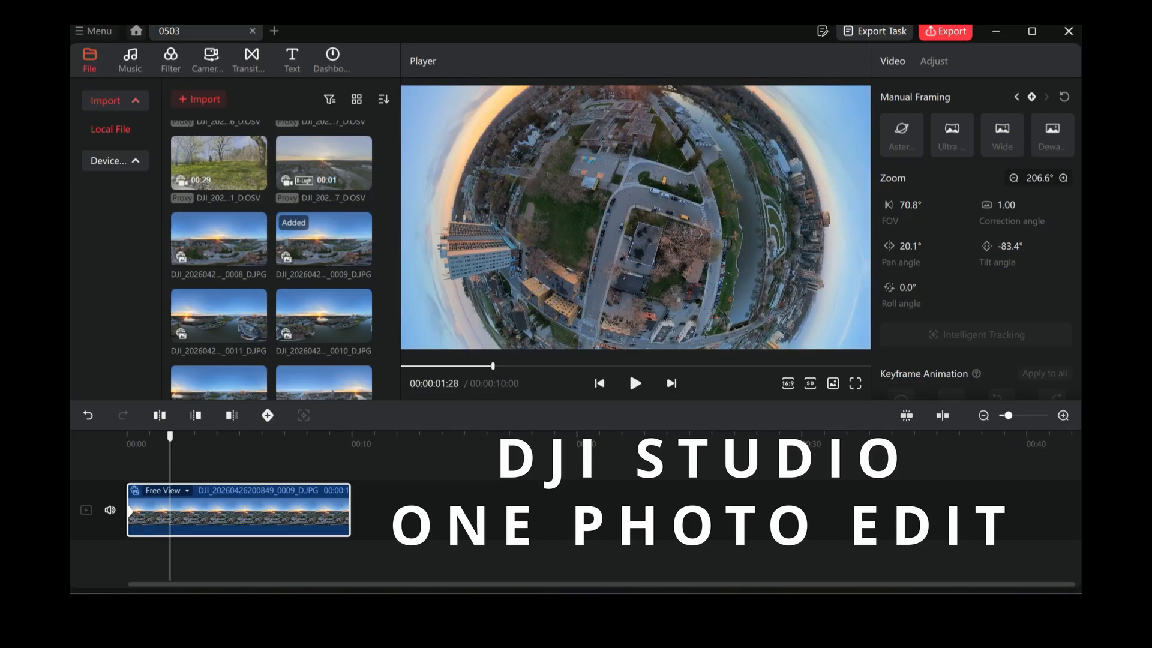
Step: Widen the aerial photo to a centred tiny-planet view at about 255.6° zoom and -85.7° tilt, and add a keyframe at 00:00:01:28
scroll(635, 217, "down", 8)
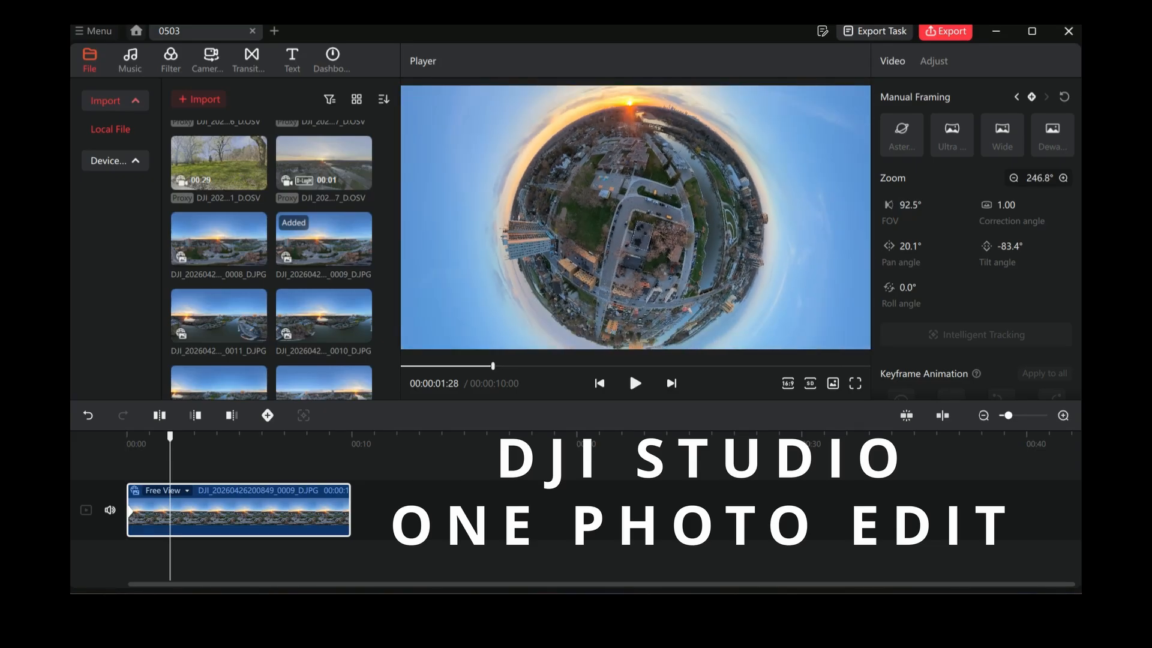
mouse_move(635, 217)
left_mouse_down()
mouse_move(637, 205)
mouse_move(647, 212)
left_mouse_up()
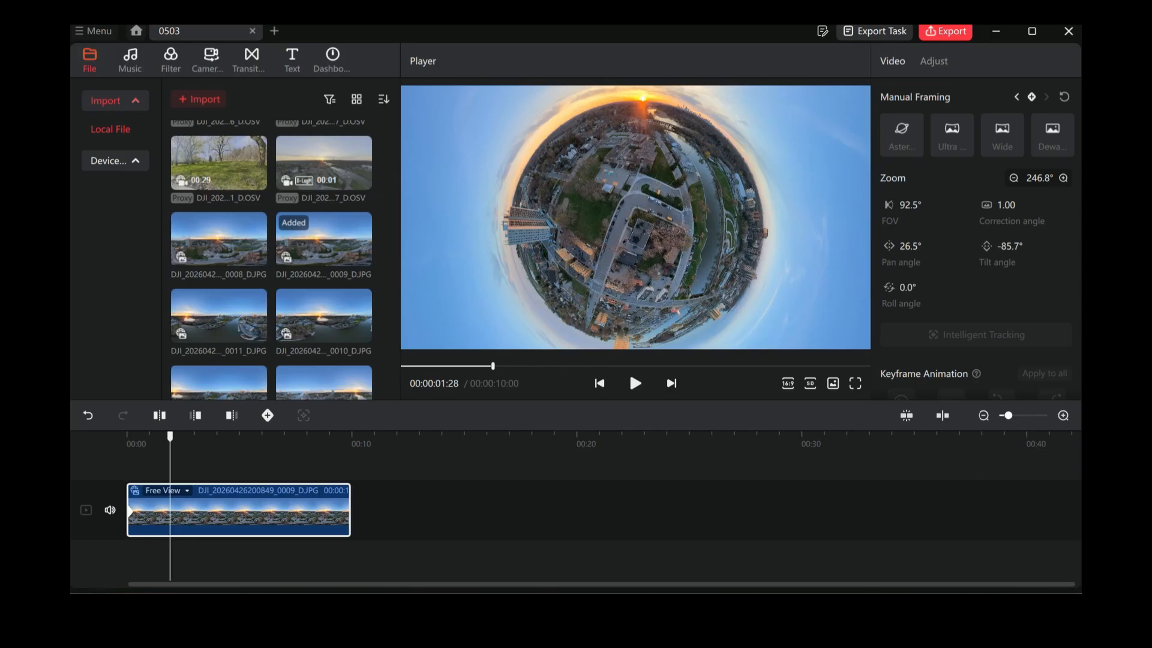
scroll(635, 217, "down", 2)
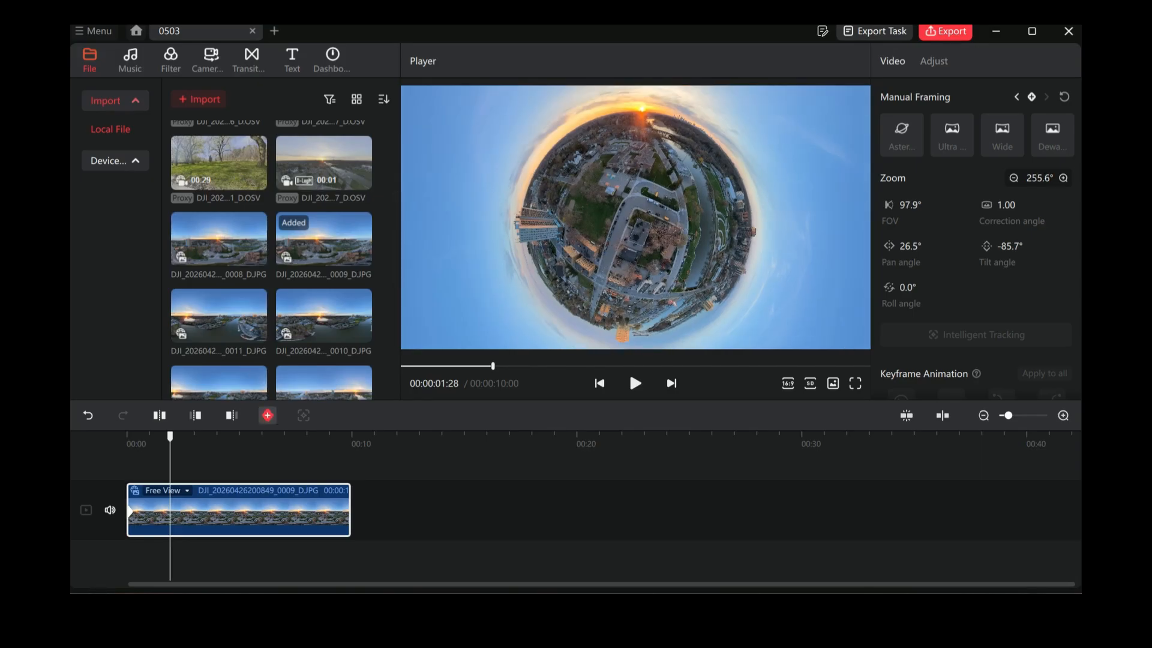
left_click(268, 415)
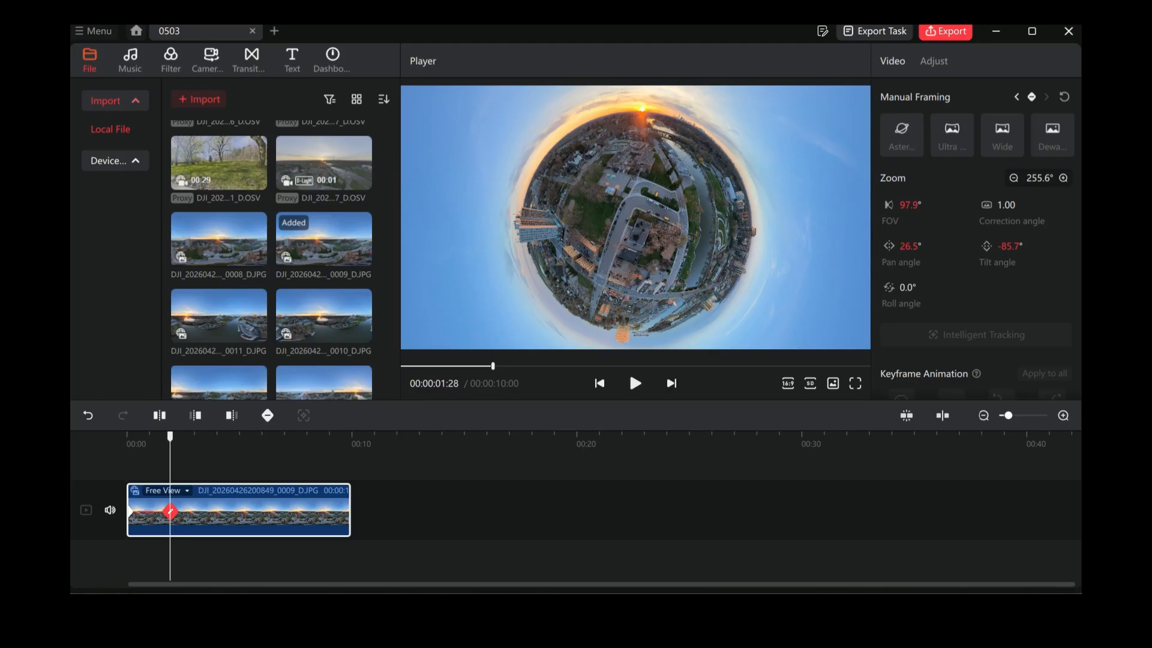
Step: At 00:00:04:04, frame the lighthouse, bridge and marina at 34.8° zoom, about -123.7° pan and -10.0° tilt, and add a keyframe
left_click(220, 459)
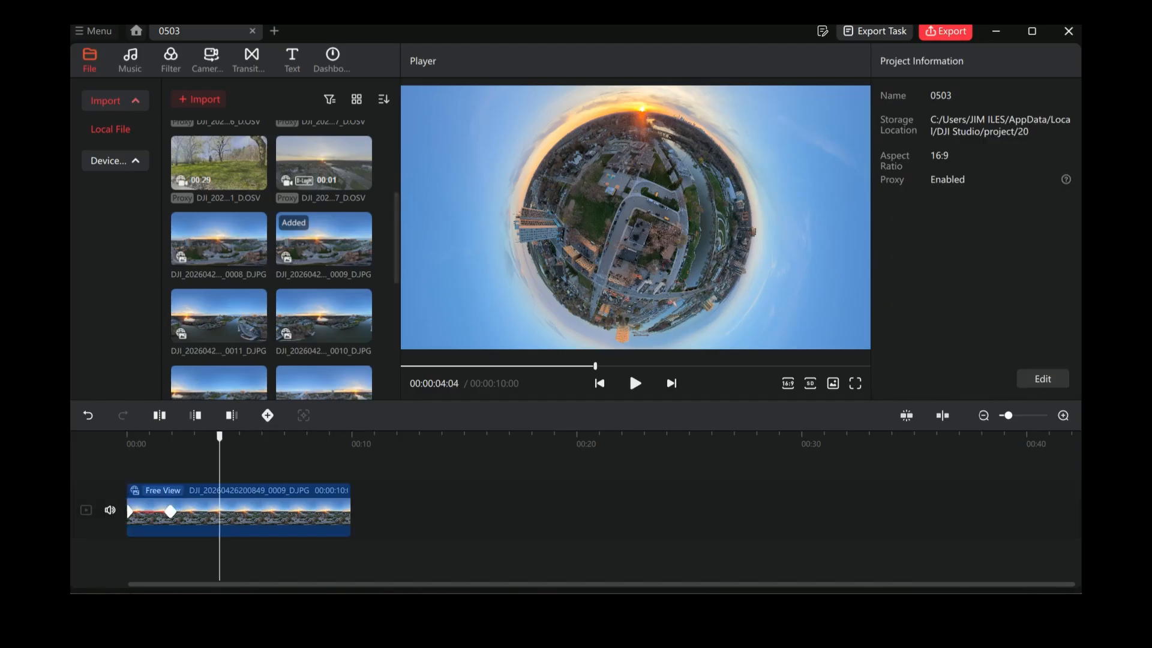
scroll(635, 217, "up", 10)
scroll(635, 217, "up", 8)
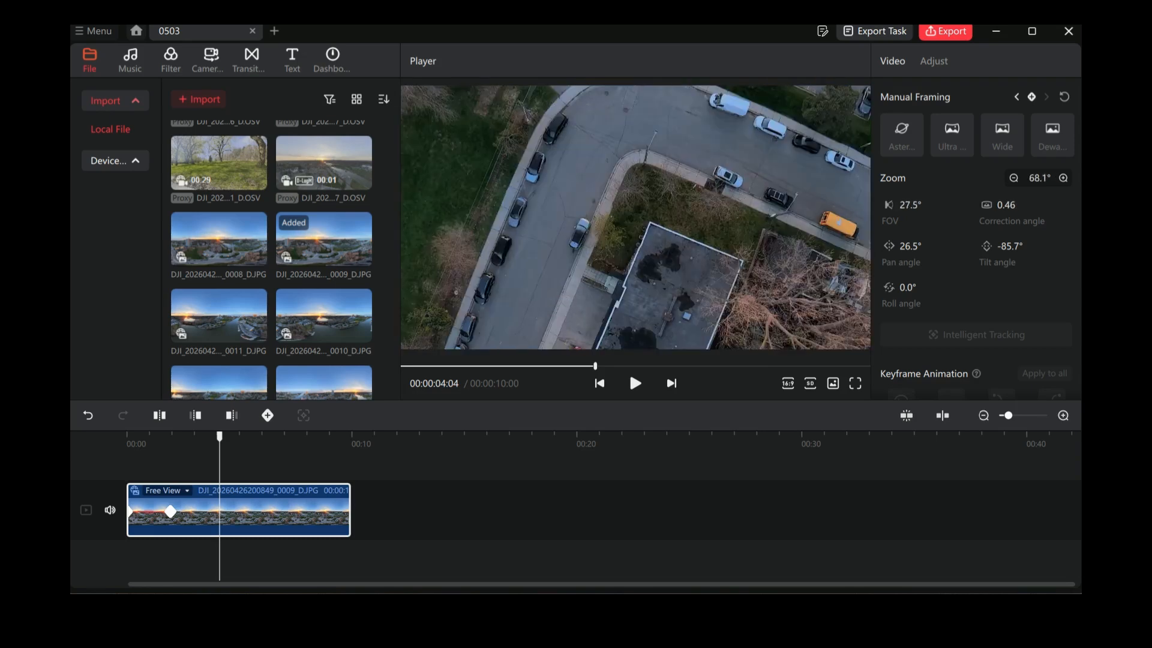
left_click_drag(558, 192, 653, 311)
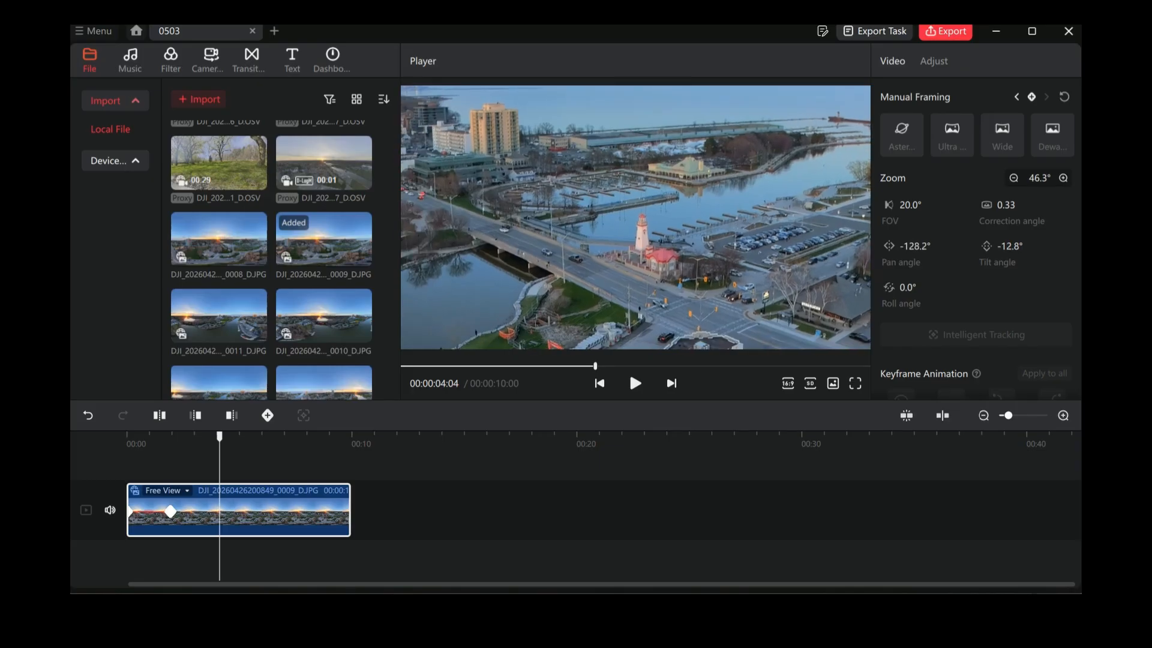
scroll(636, 217, "up", 4)
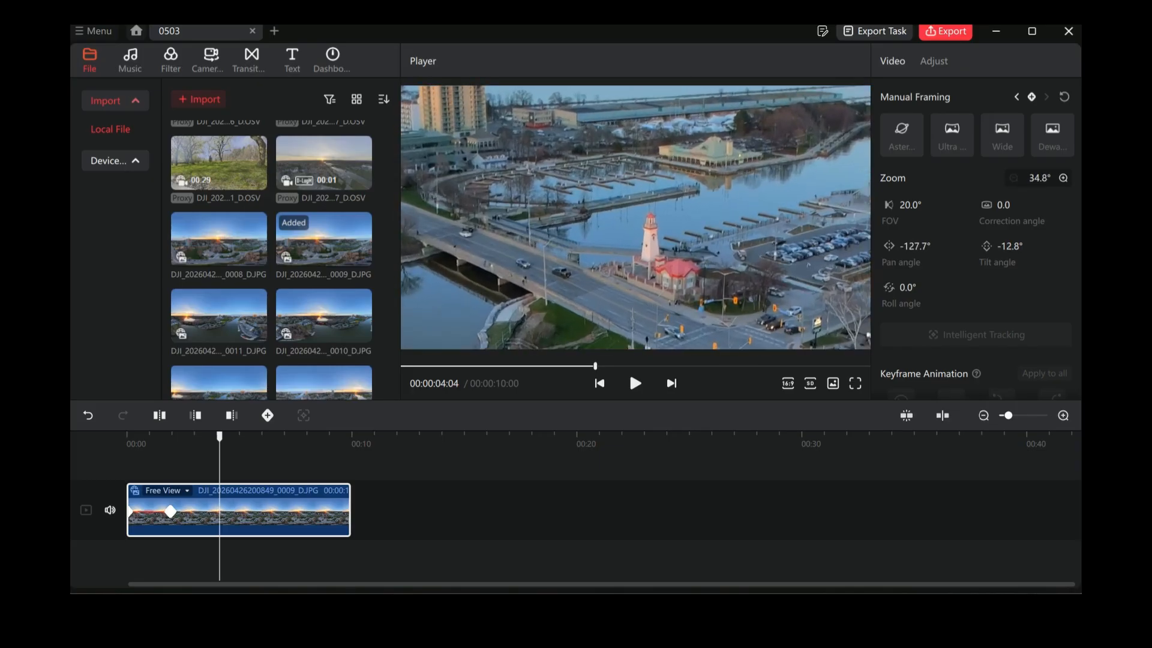
left_click_drag(576, 162, 631, 199)
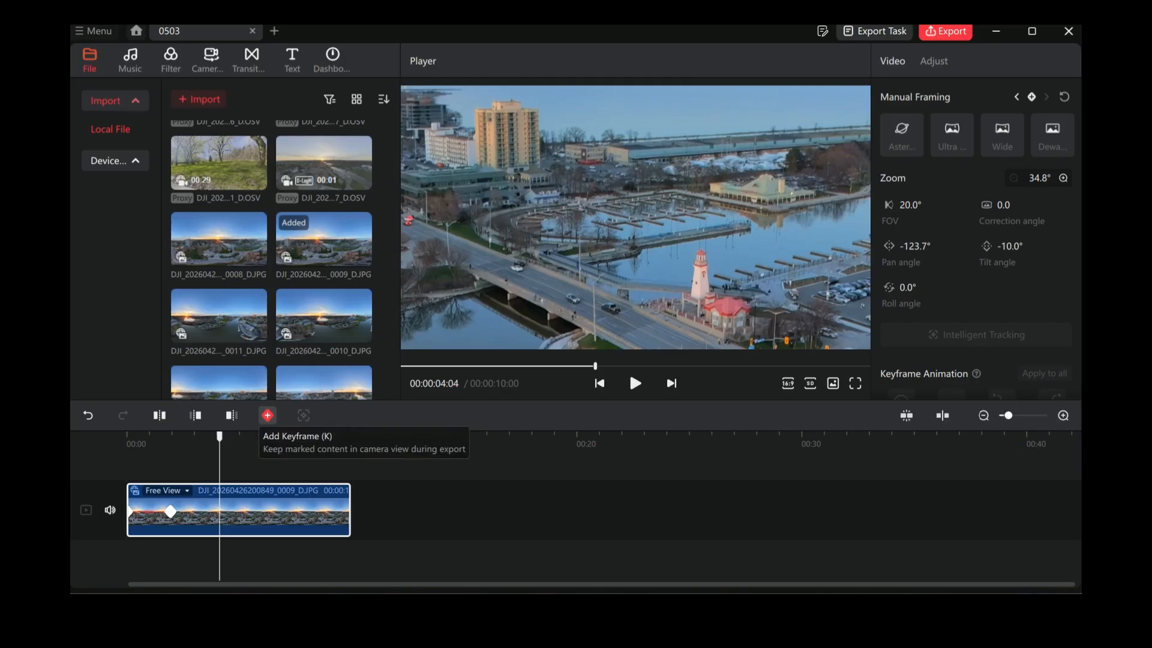
left_click(267, 415)
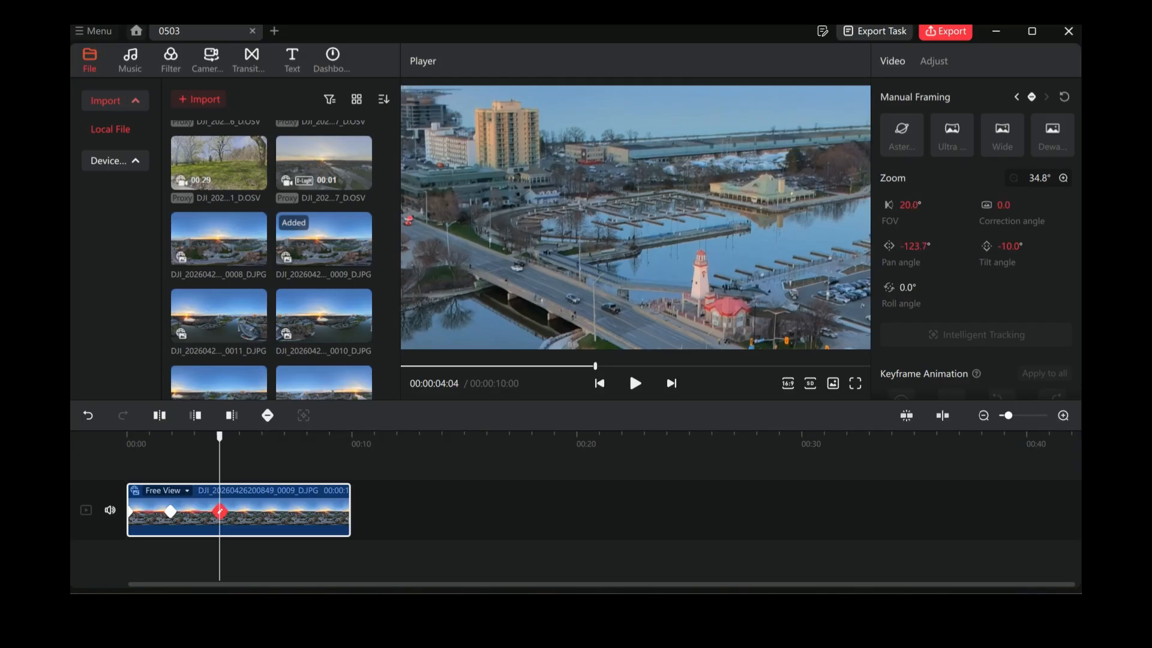
Step: At 00:00:05:19, frame the riverside park and high-rises at about 56.4° zoom, -68.3° pan and -4.9° tilt, and add a keyframe
left_click(253, 453)
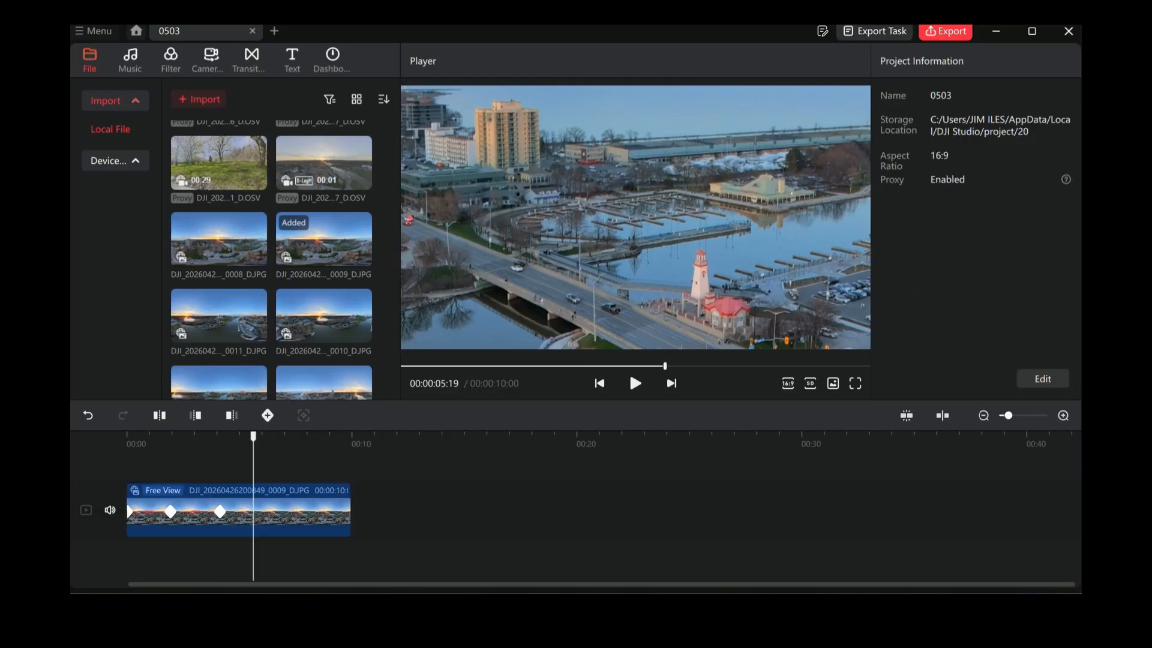
left_click_drag(635, 198, 630, 99)
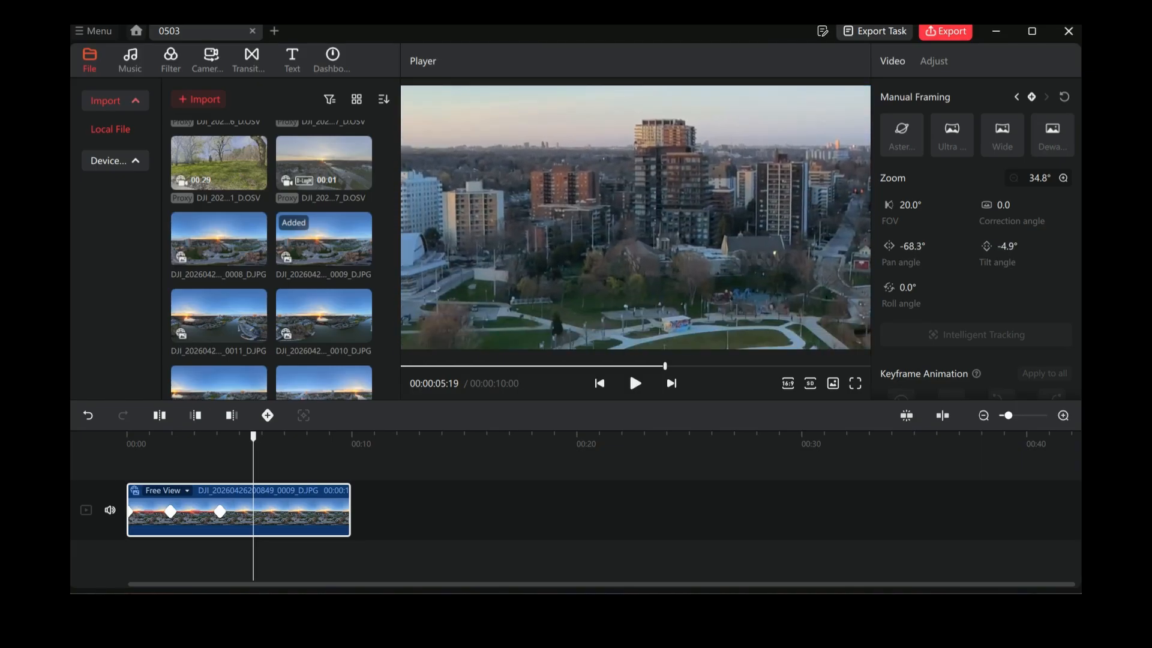
scroll(636, 217, "down", 3)
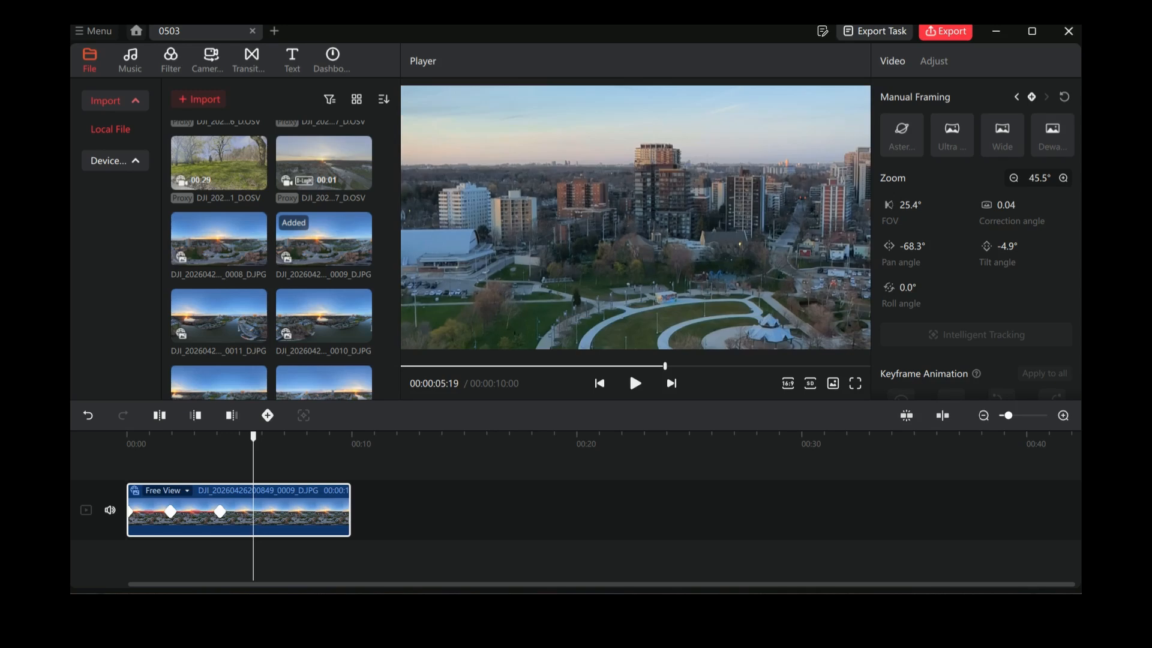
scroll(636, 217, "down", 3)
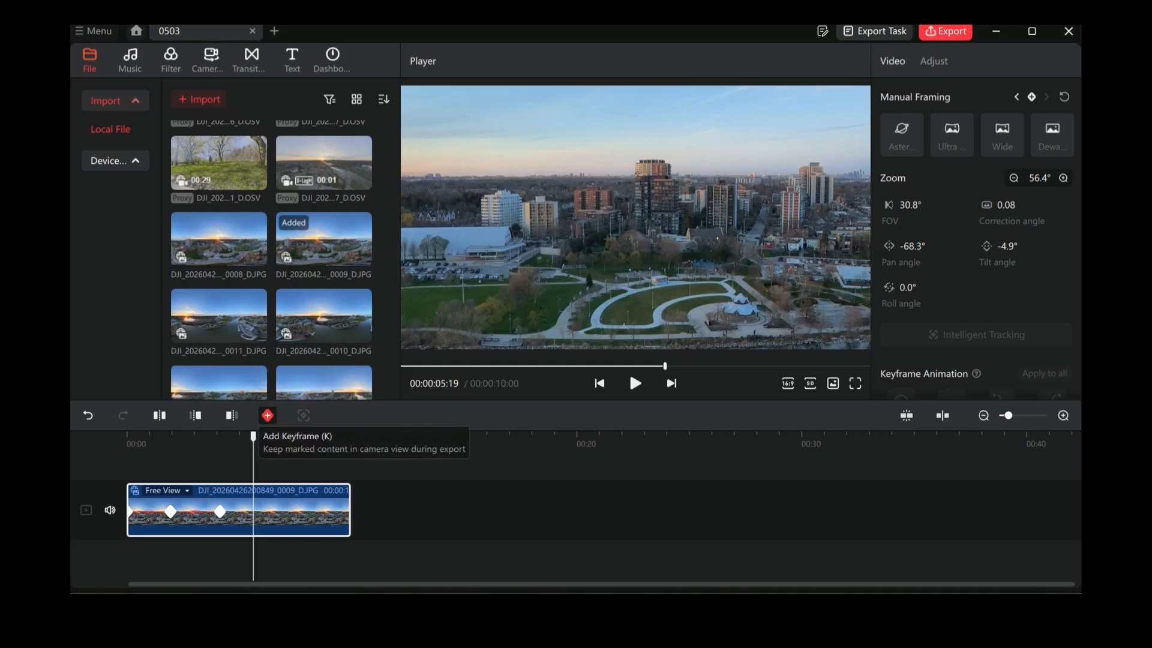
left_click(267, 415)
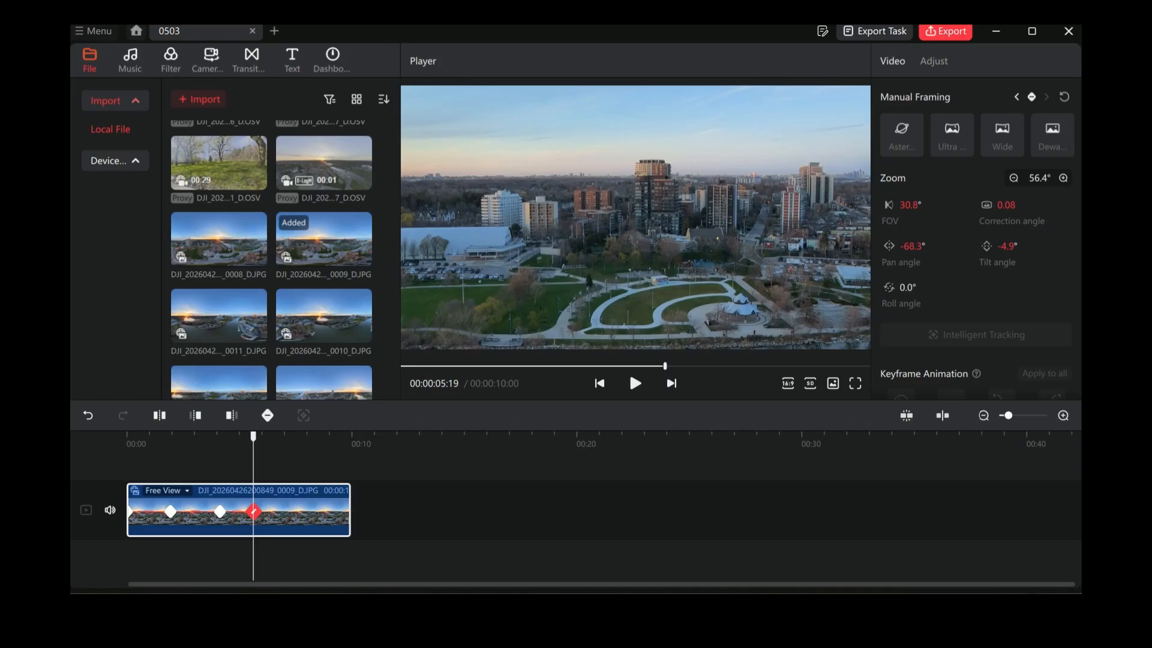
Step: At 00:00:06:27, frame the sunset, river and skyline at about 45.5° zoom, 14.6° pan and -3.0° tilt, and add a keyframe
left_click(282, 461)
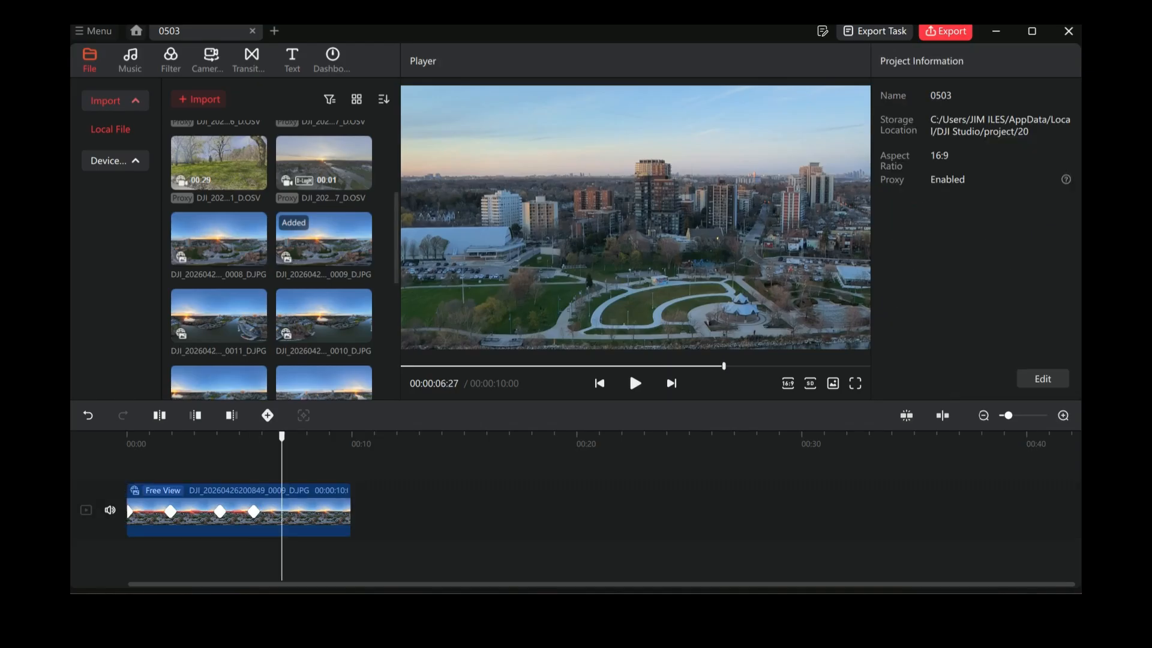
left_click_drag(480, 240, 829, 228)
left_click_drag(540, 240, 802, 248)
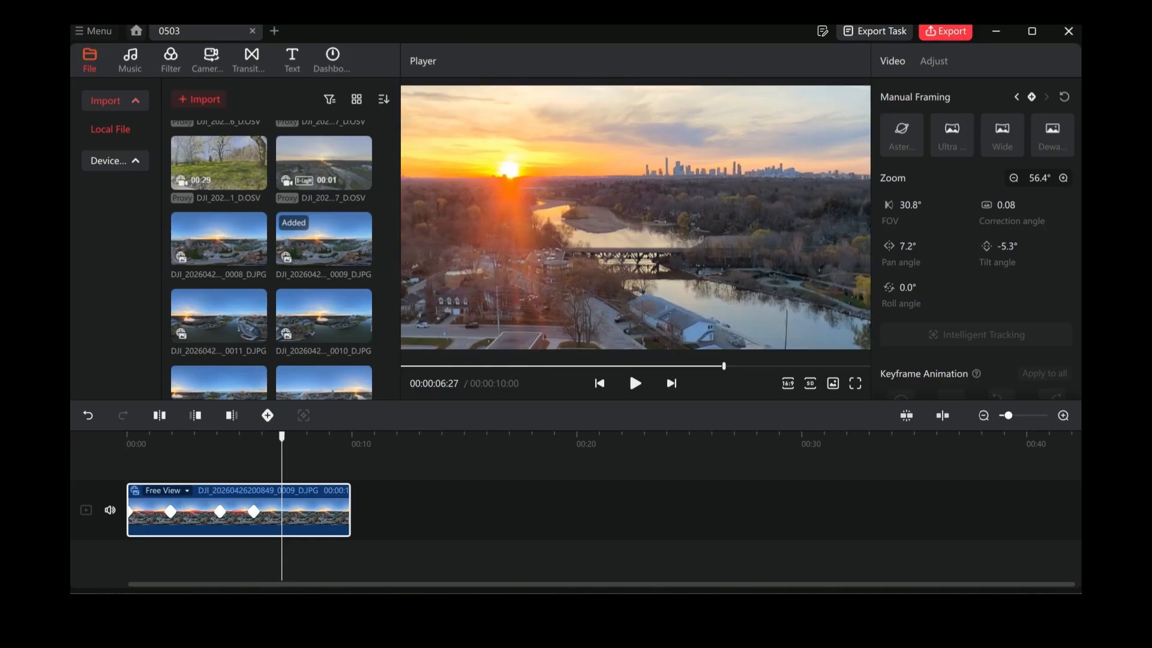
scroll(801, 253, "up", 5)
left_click_drag(599, 228, 699, 257)
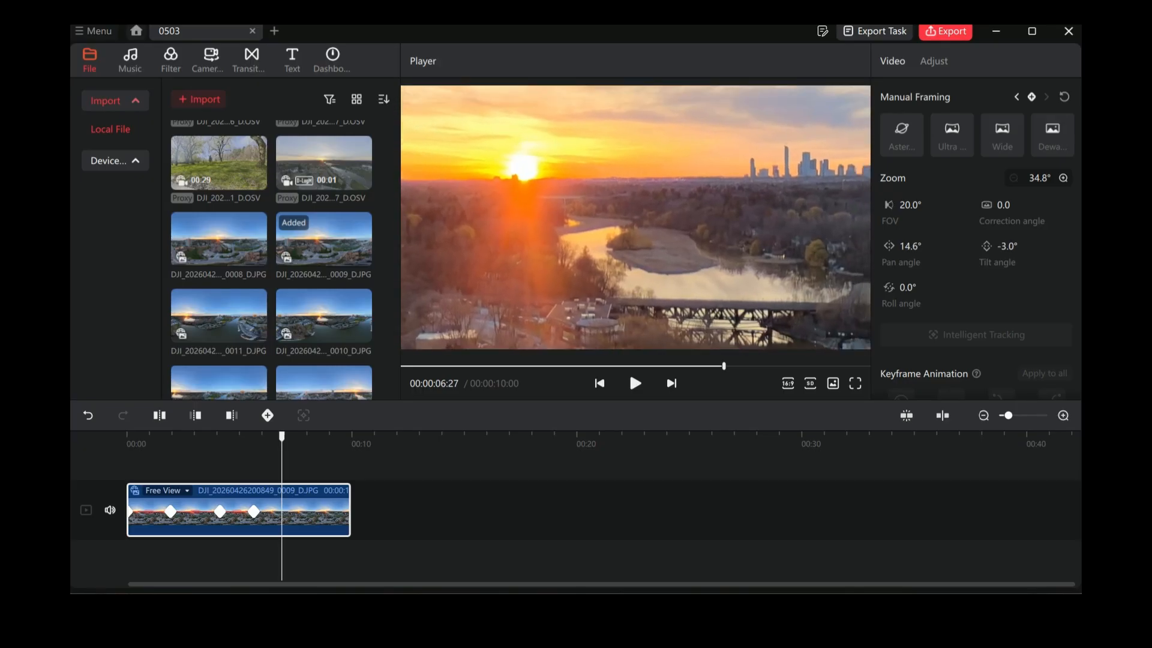
scroll(635, 217, "down", 3)
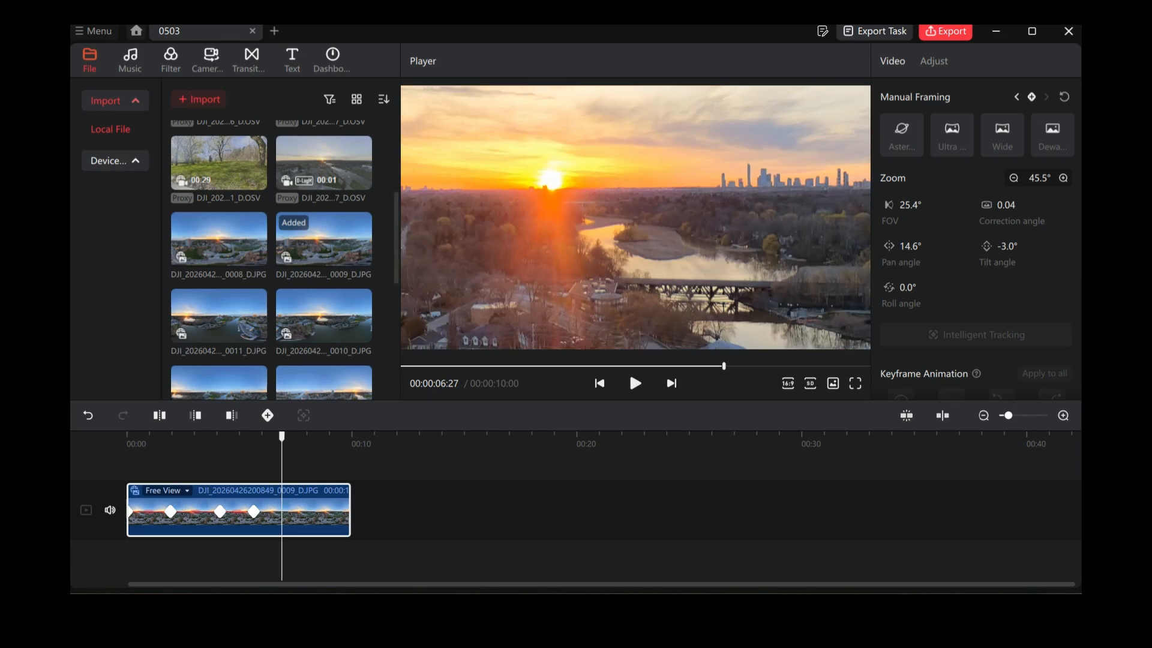
left_click(268, 415)
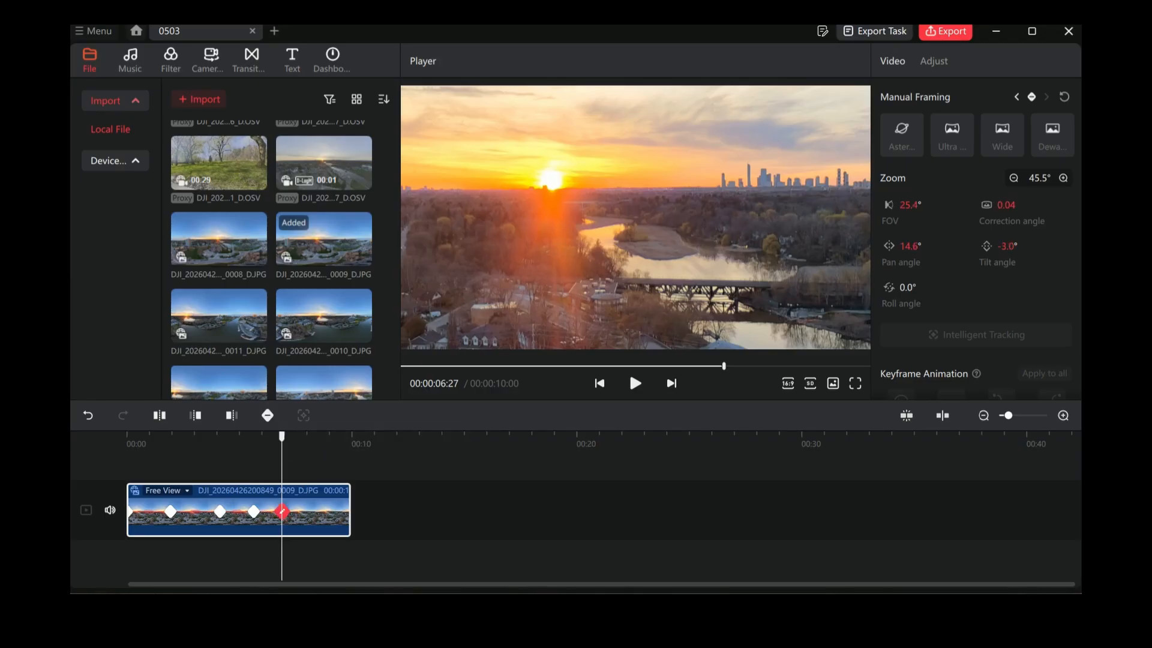
Step: Reframe the 00:00:06:27 keyframe on the tall apartment tower at about 67.6° zoom, 116.1° pan and -10.0° tilt
left_click_drag(708, 240, 508, 291)
scroll(636, 217, "down", 3)
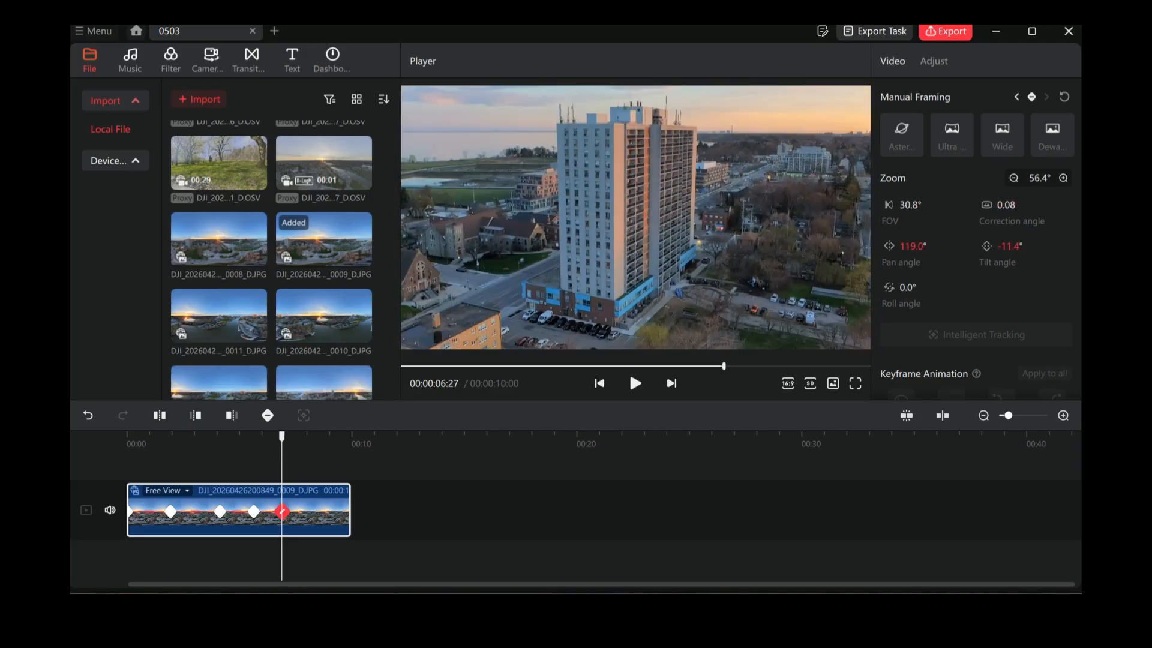
left_click_drag(635, 218, 612, 229)
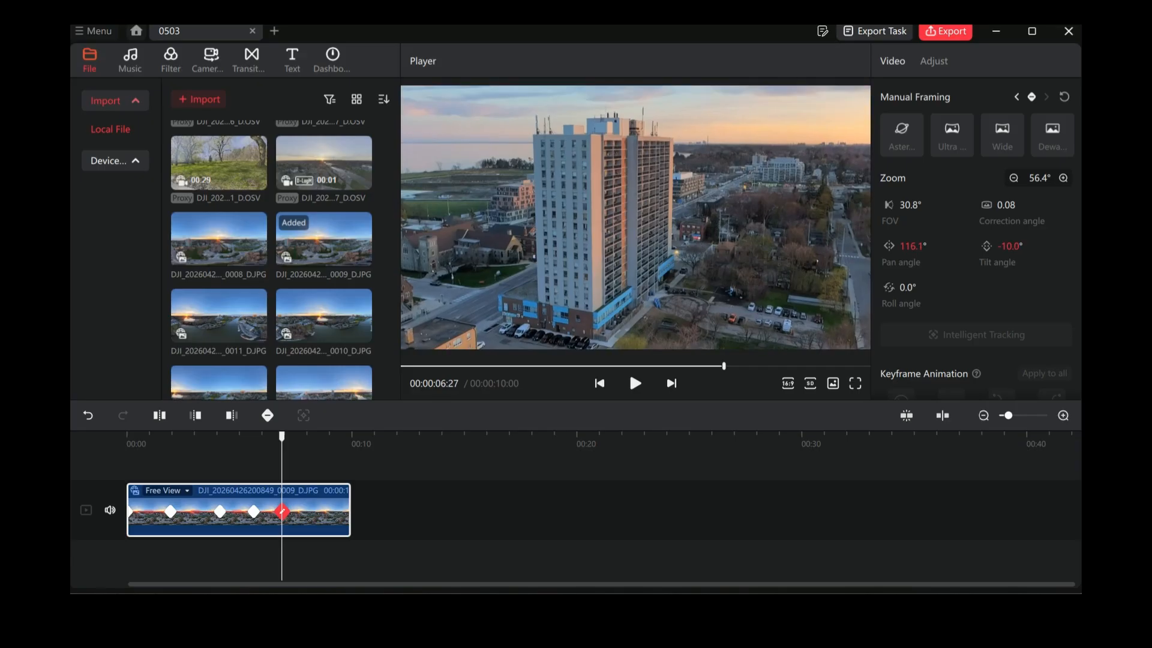
scroll(635, 217, "down", 3)
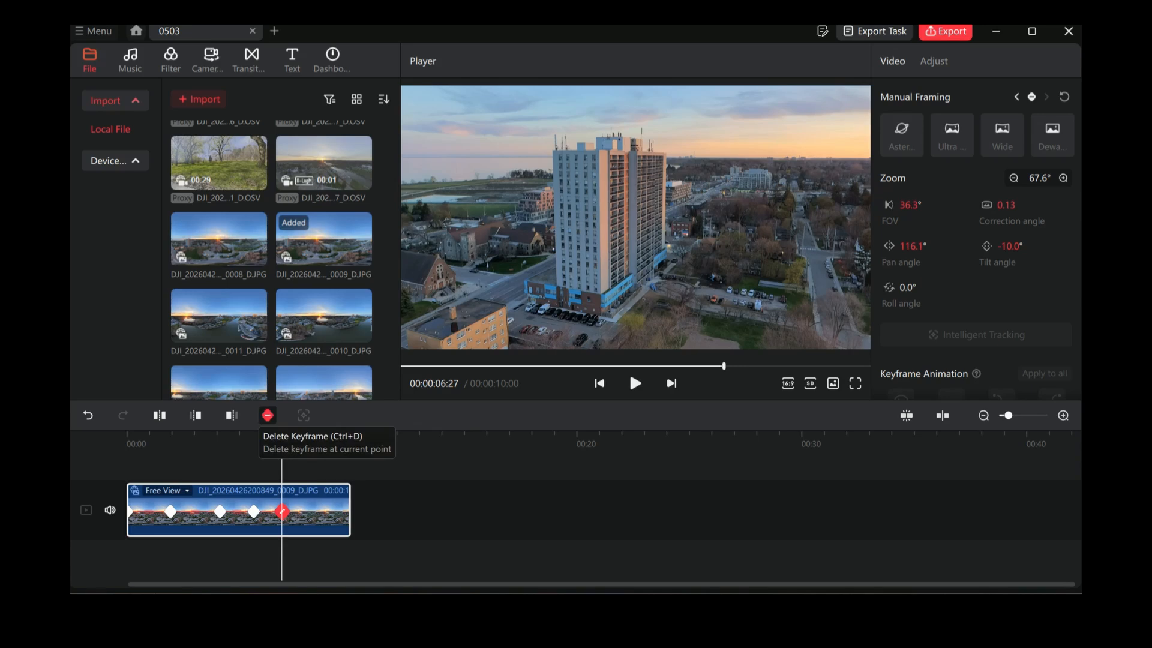
left_click(268, 415)
left_click(268, 416)
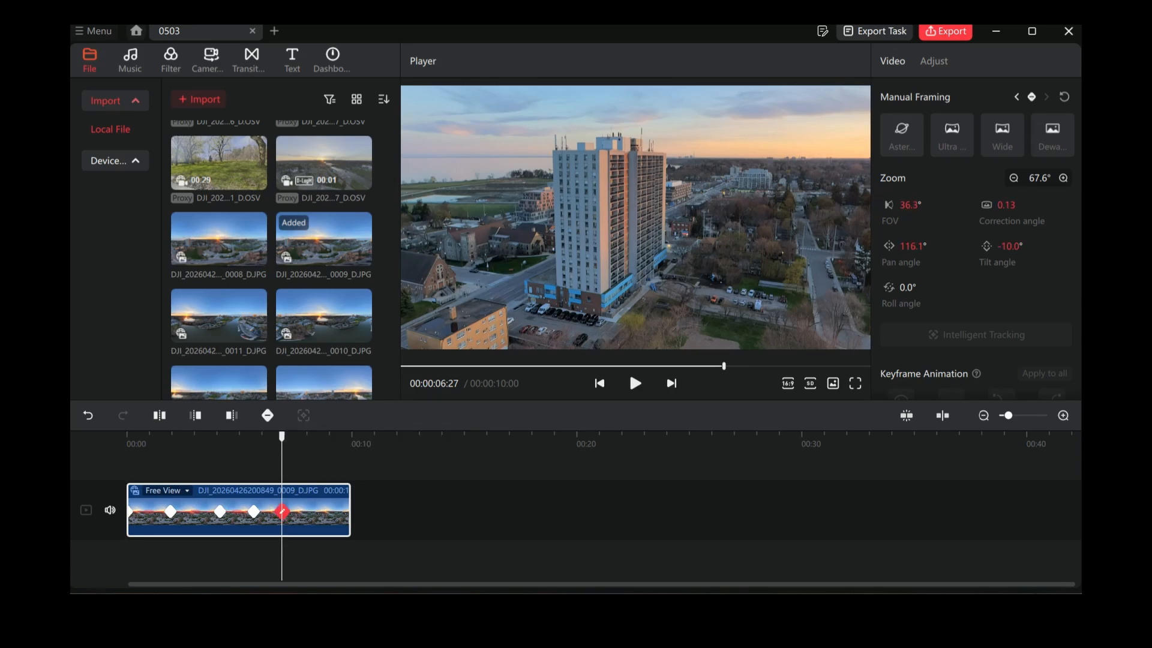
Step: At 00:00:08:06, turn the view to the bridge and harbour at about 223.5° pan and -13.7° tilt, and add a keyframe
left_click(310, 463)
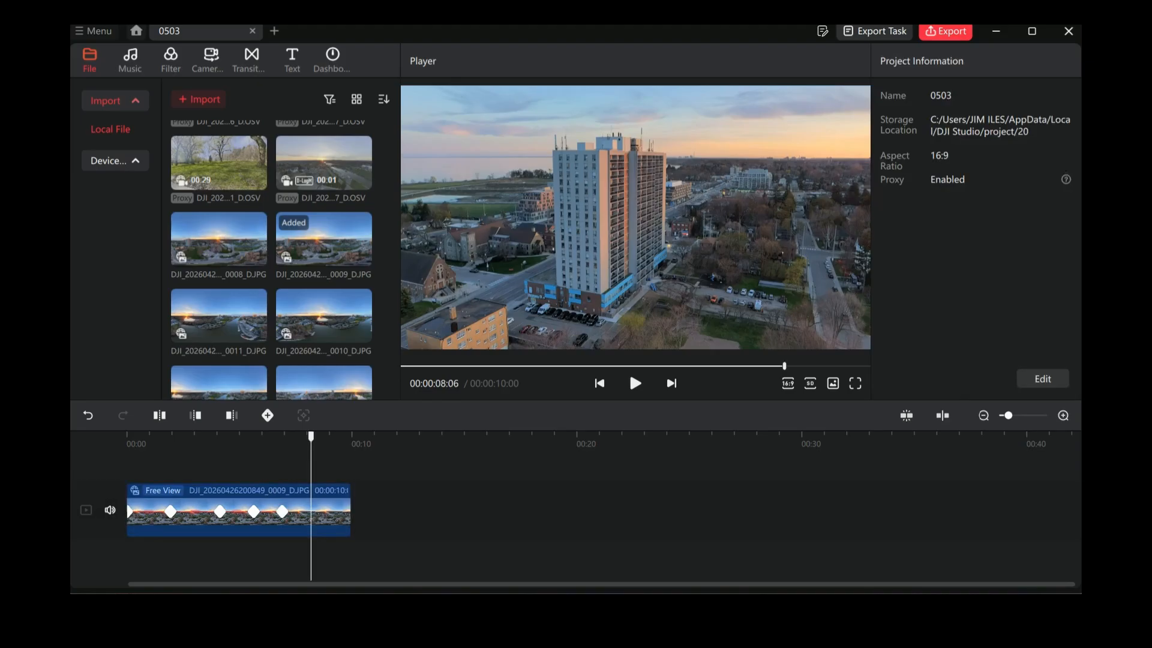
left_click_drag(480, 216, 857, 204)
left_click_drag(636, 217, 821, 188)
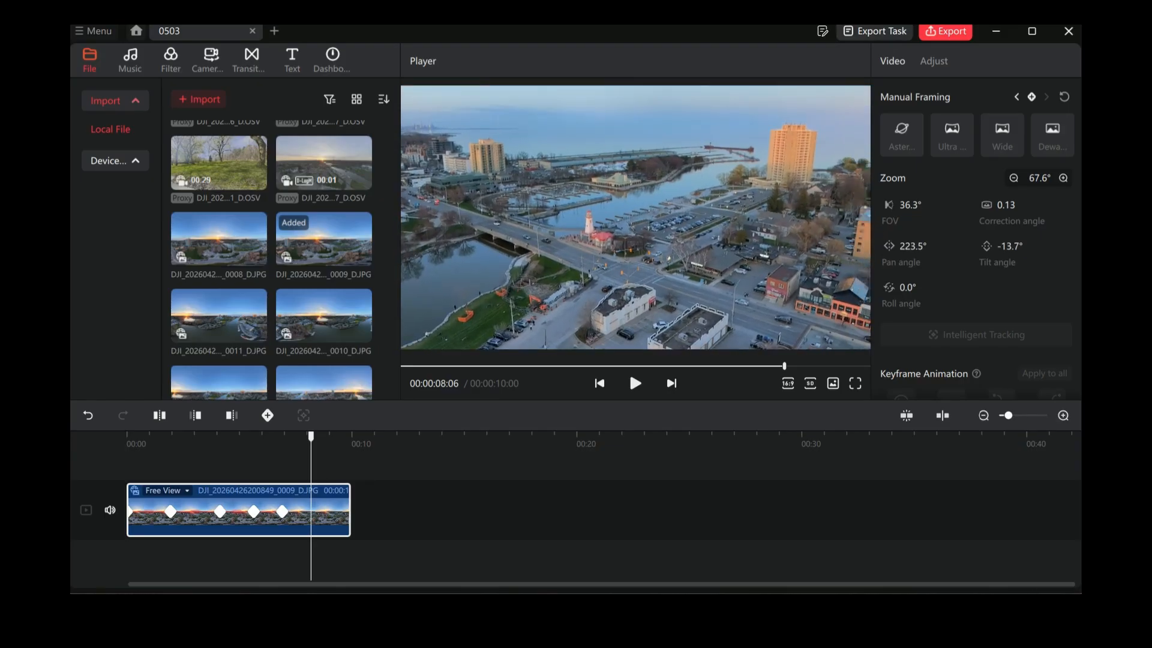
left_click(268, 415)
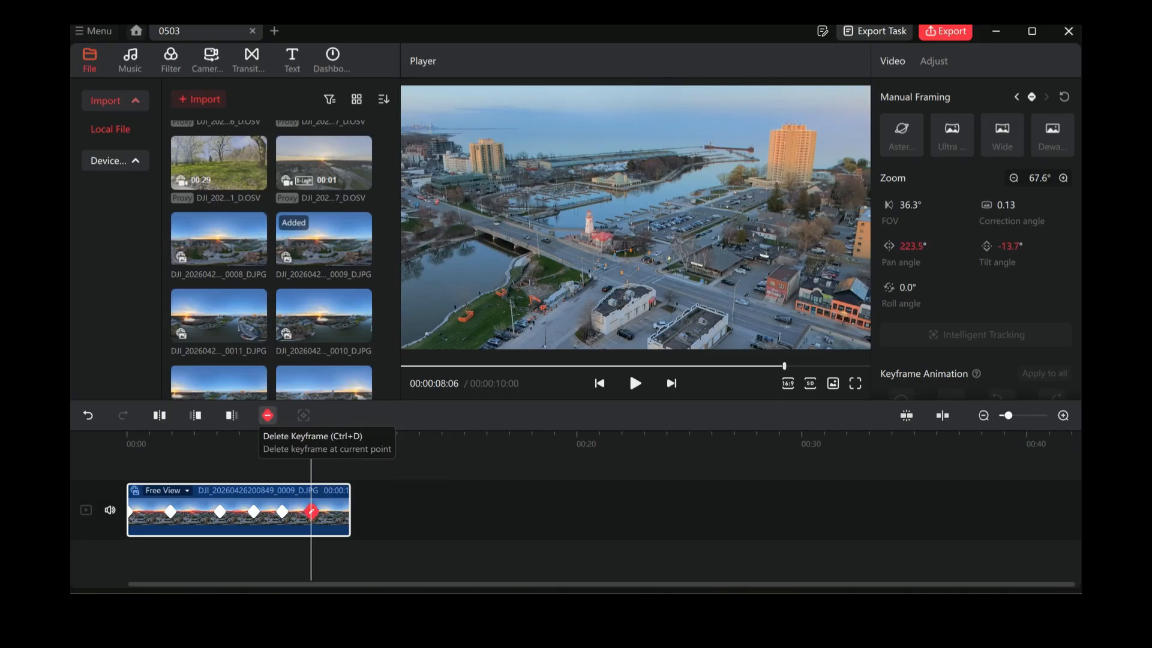
Step: Reframe the 00:00:08:06 keyframe on the river and the park across it, at about 112.7° zoom, 293.2° pan and -28.7° tilt
left_click_drag(492, 295, 792, 120)
left_click_drag(636, 216, 758, 255)
scroll(758, 255, "down", 2)
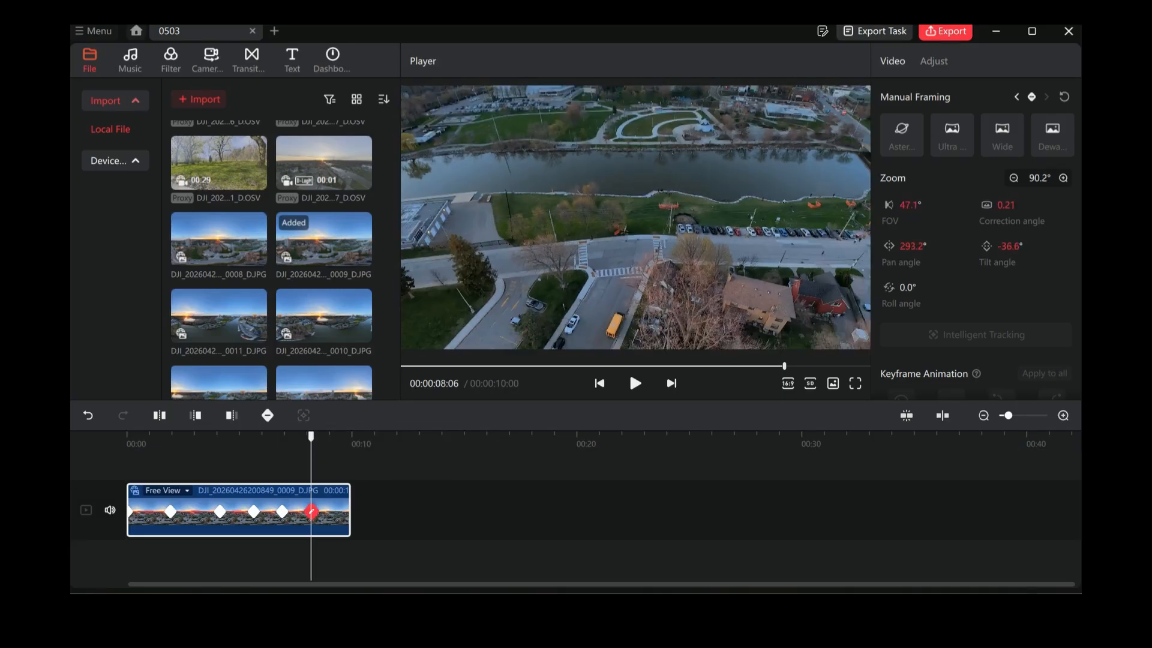
left_click_drag(636, 216, 636, 243)
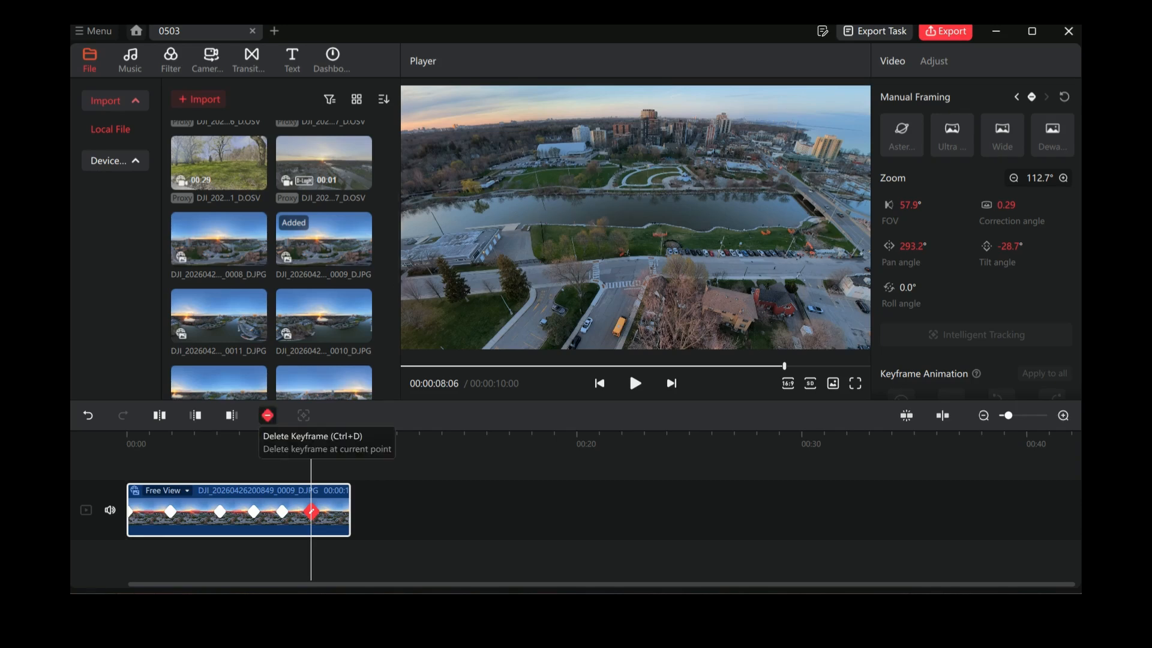
left_click(267, 415)
left_click(268, 415)
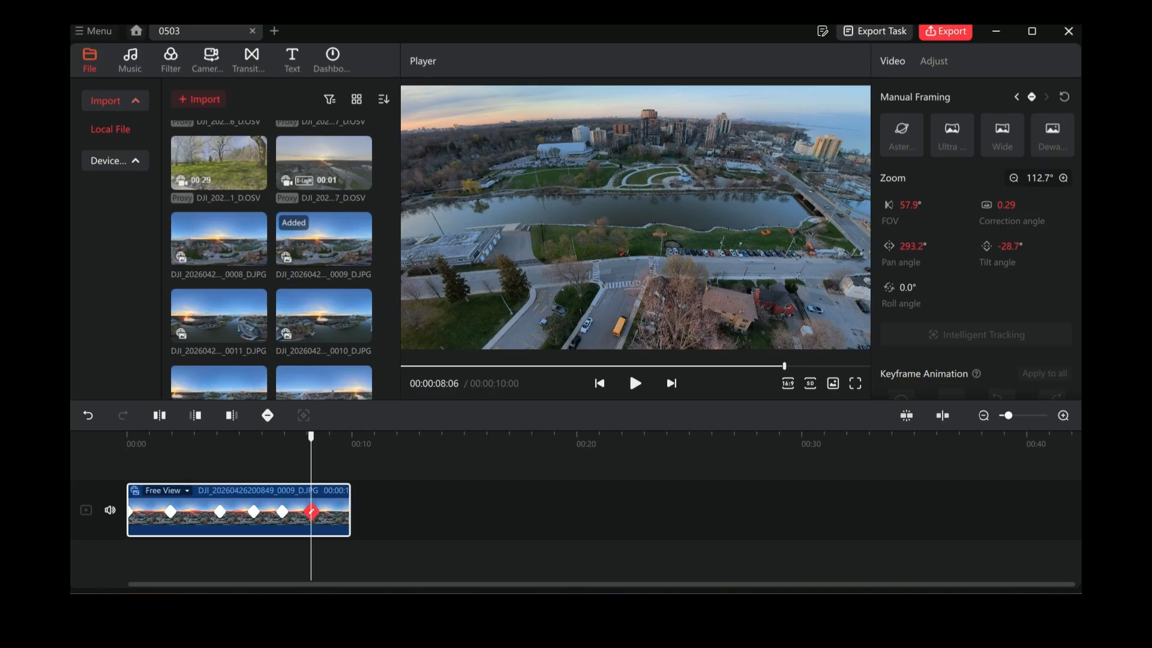
Step: At 00:00:09:00, create a keyframe with the Wide framing preset and aim it at the sunset, tilted to about -11.2°
left_click(328, 459)
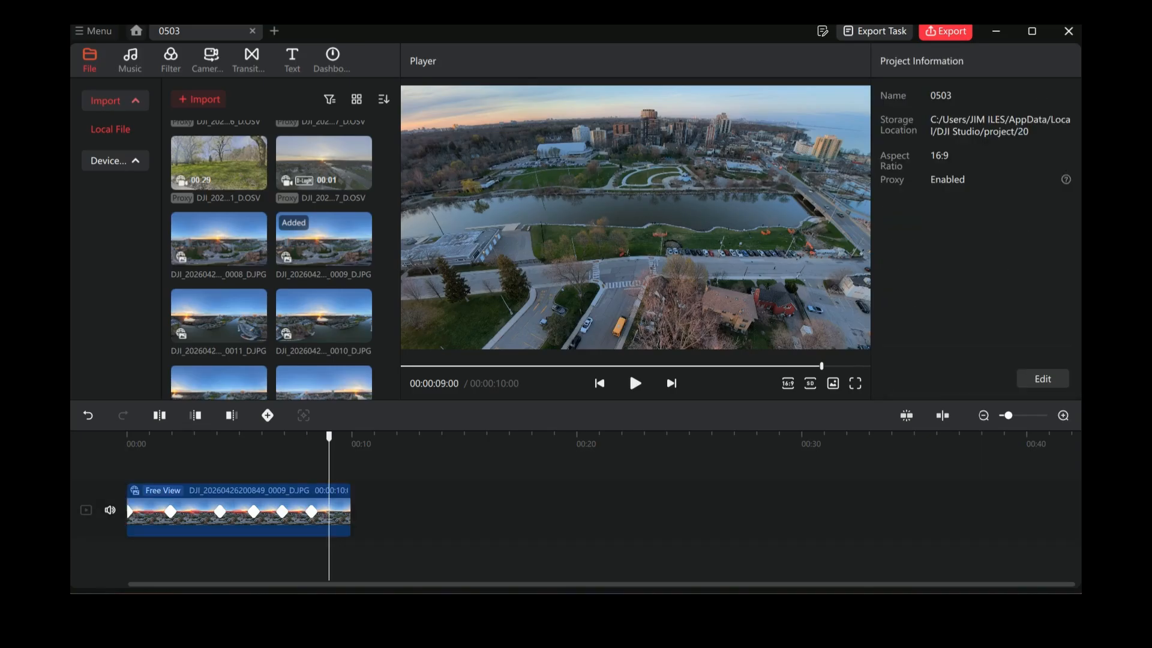
left_click_drag(540, 276, 873, 263)
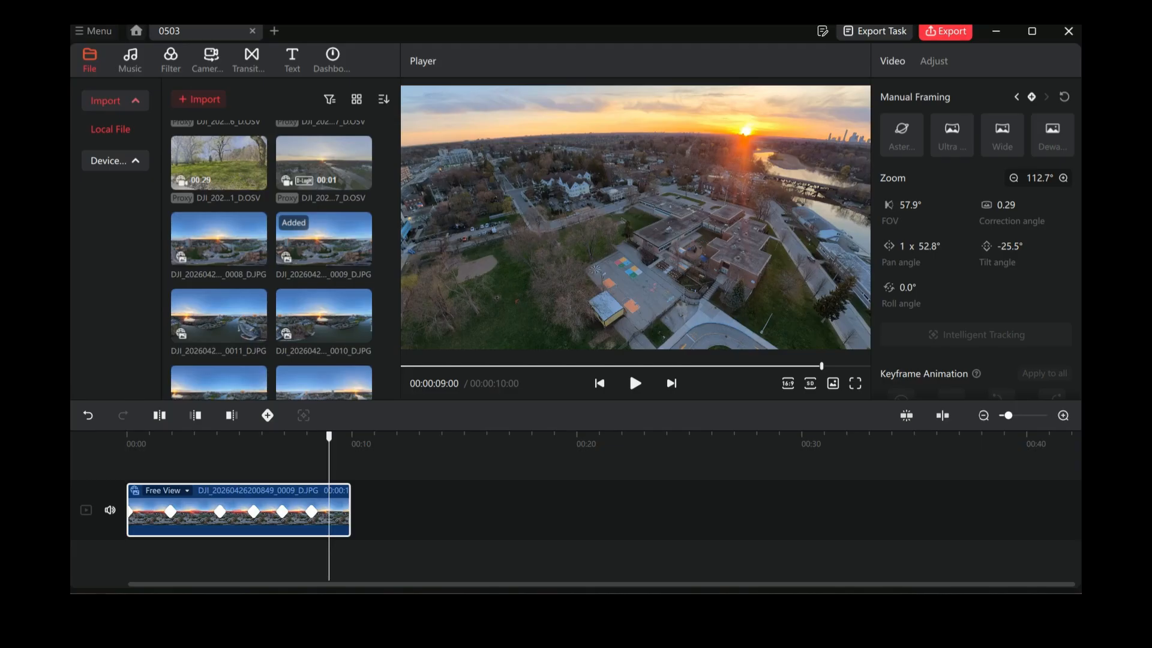
scroll(635, 217, "up", 2)
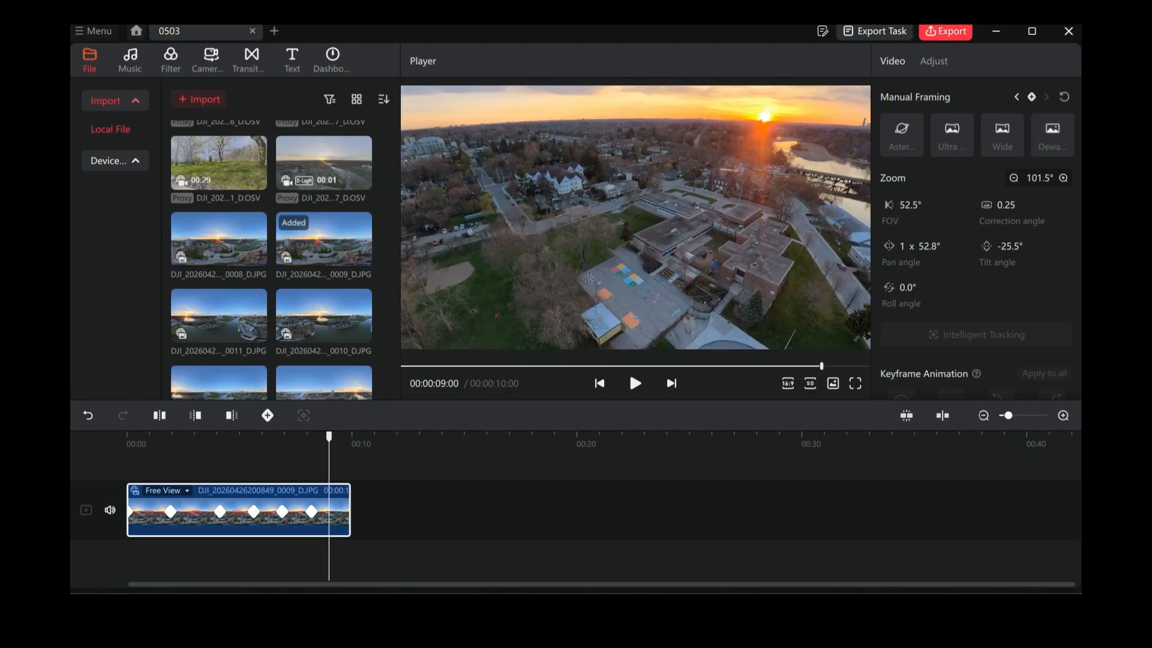
left_click(1002, 136)
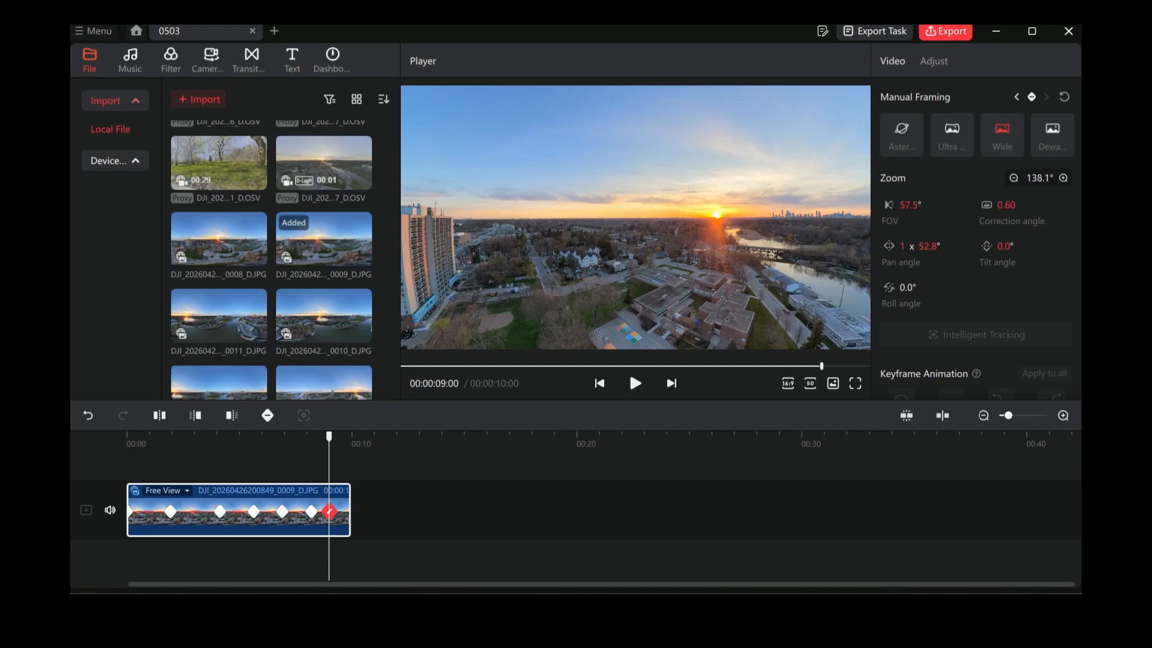
left_click_drag(660, 240, 614, 211)
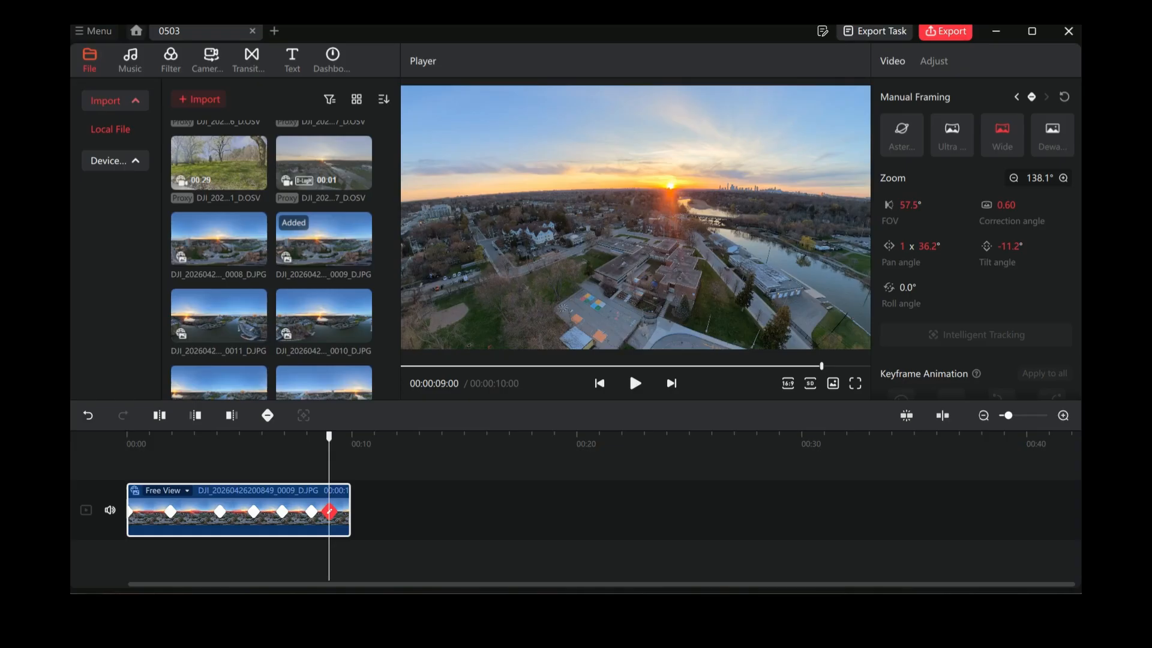
Step: Reframe the 00:00:09:00 keyframe on the sunset and school at about 98.2° zoom, 1 x 49.9° pan and -21.0° tilt, deleting and re-adding it
scroll(635, 217, "up", 3)
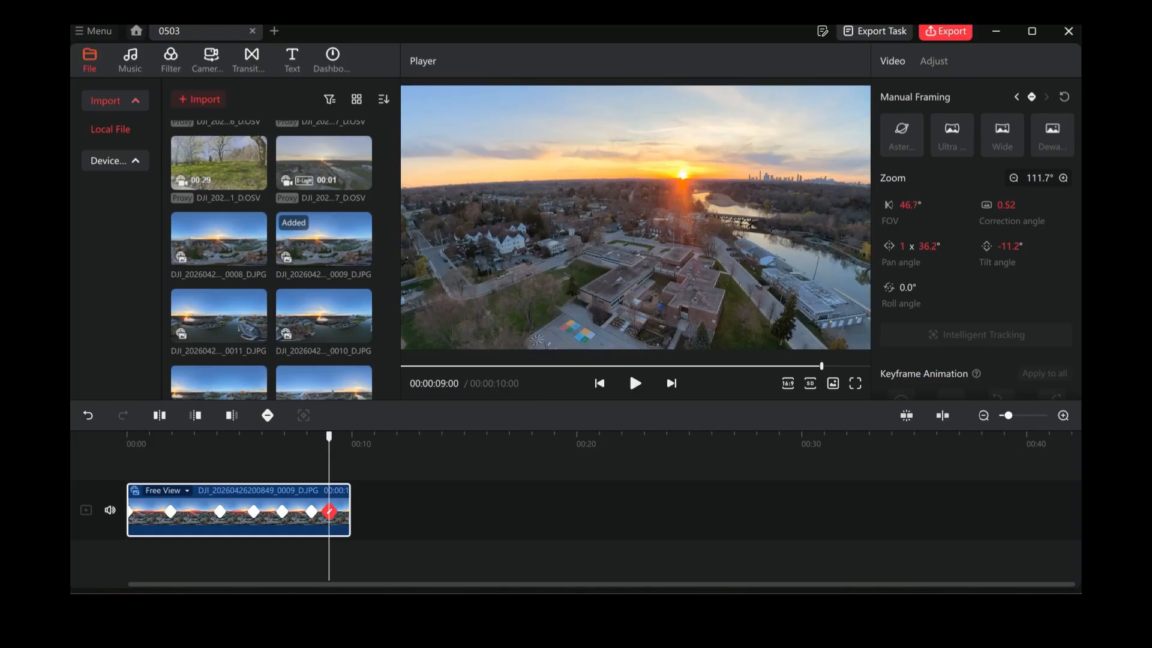
scroll(635, 218, "up", 2)
left_click_drag(636, 218, 698, 177)
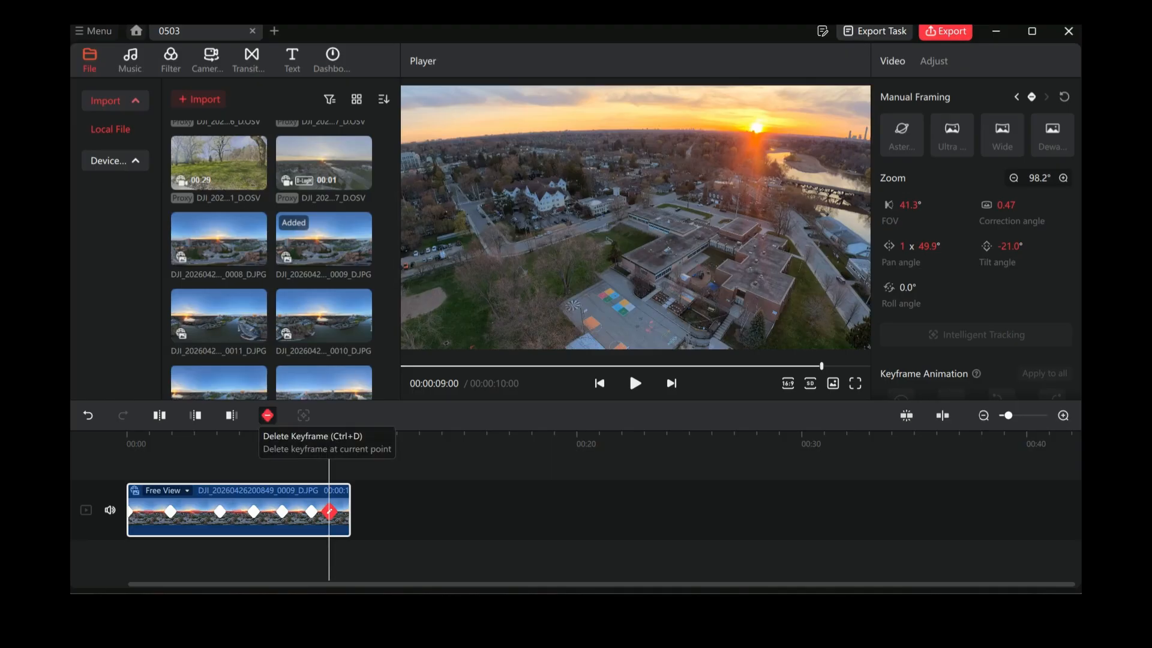
left_click(267, 415)
left_click(268, 415)
Step: Aim the 00:00:09:00 keyframe down at the school driveway, at 34.8° zoom, about 350.6° pan and -48.4° tilt
left_click_drag(636, 240, 439, 150)
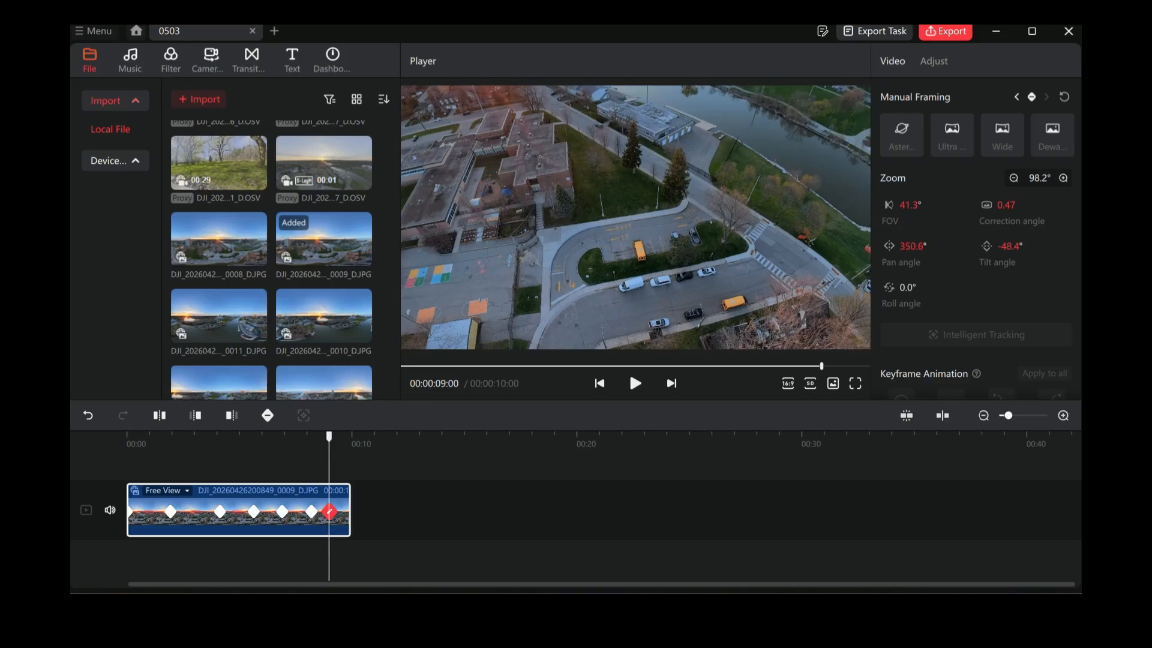
scroll(636, 217, "up", 6)
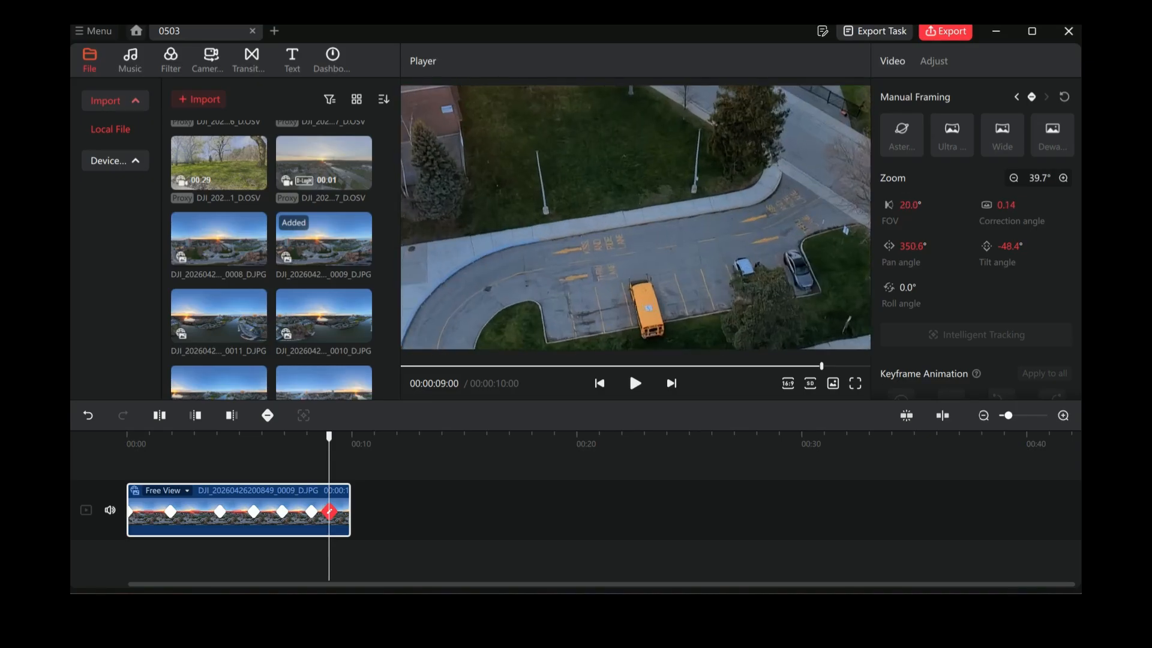
scroll(635, 217, "up", 1)
scroll(635, 217, "up", 1)
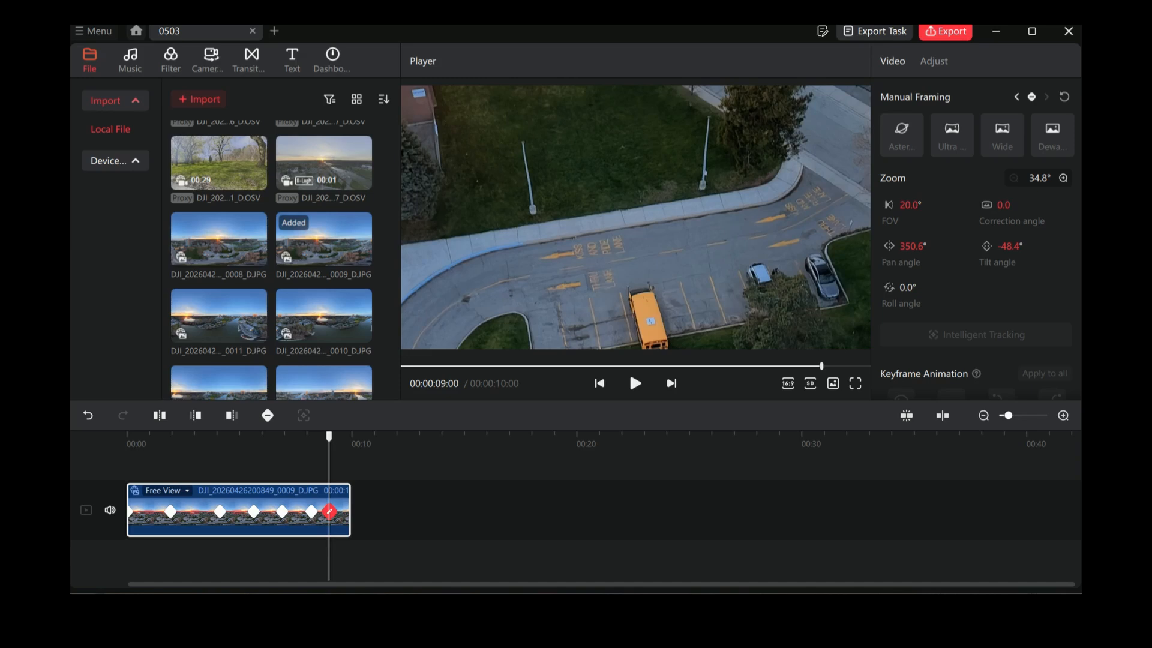
Step: At 00:00:10:00, turn the view to the street with the school buses at about 325.0° pan and -55.9° tilt, and add a keyframe
left_click_drag(329, 437, 351, 437)
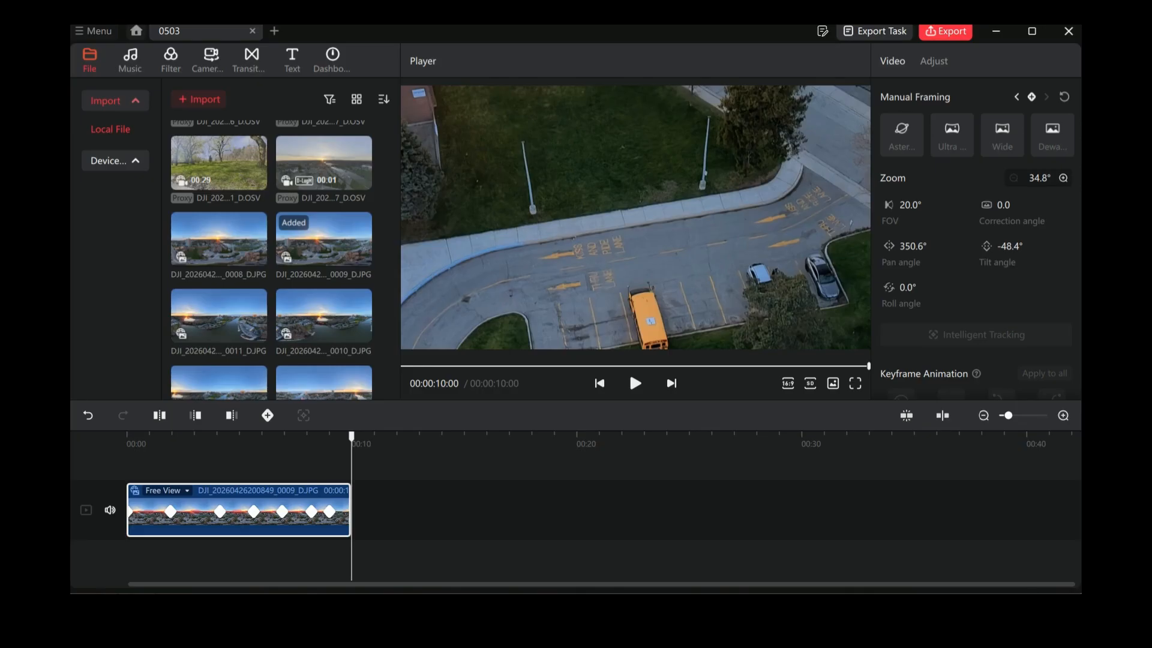
left_click_drag(732, 276, 538, 189)
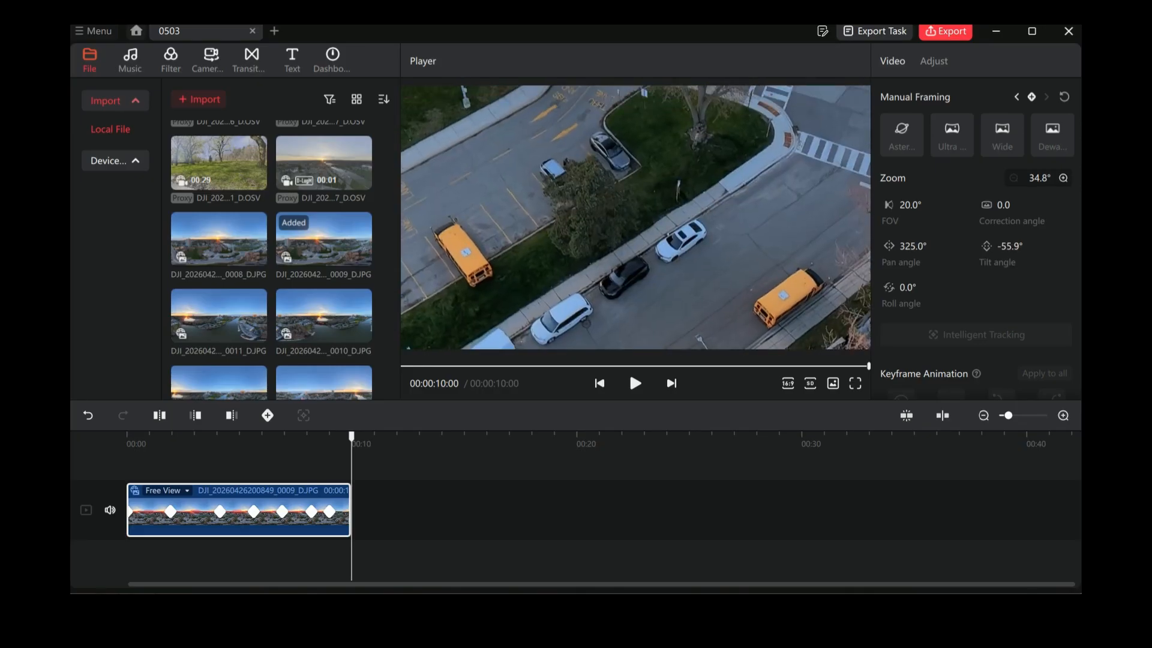
left_click(267, 415)
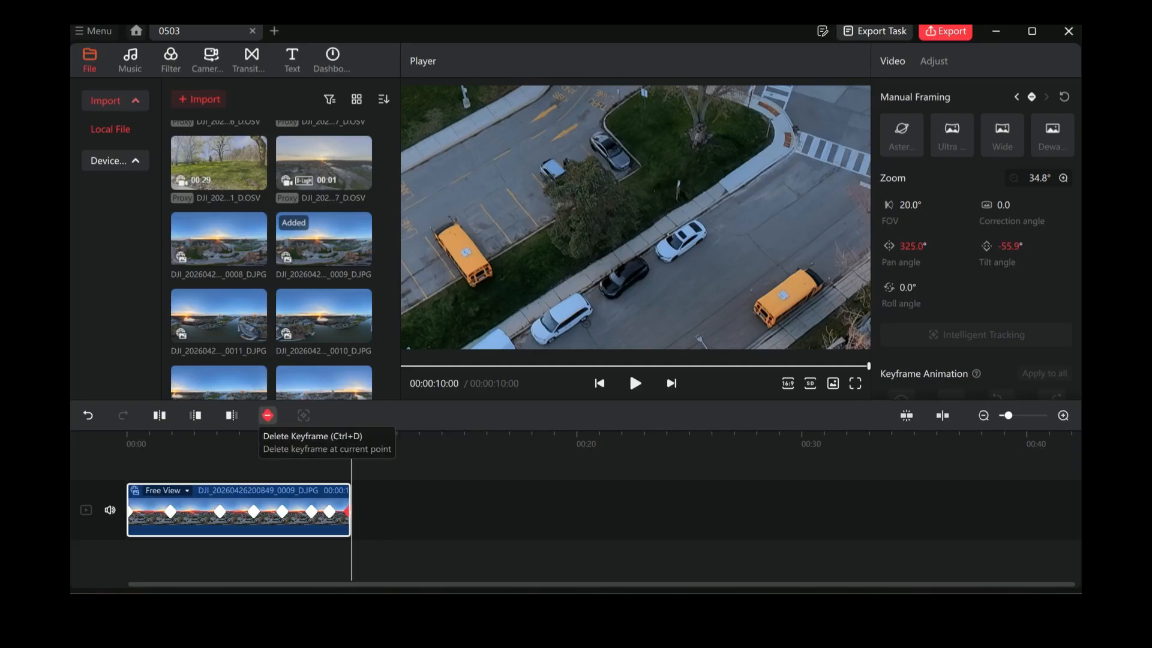
Step: Reframe the 00:00:09:00 keyframe on the sunset above the school at about 78.9° zoom, 1 x 43.5° pan and -13.0° tilt
left_click(330, 511)
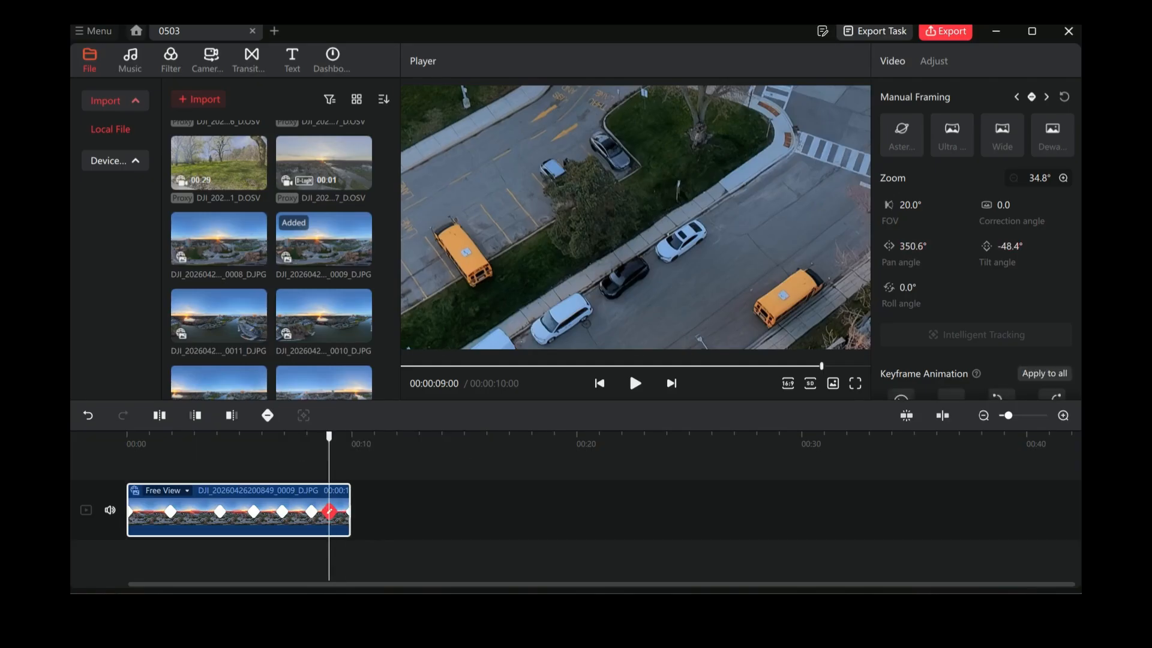
left_click_drag(635, 156, 536, 309)
left_click_drag(535, 240, 767, 306)
scroll(636, 218, "down", 5)
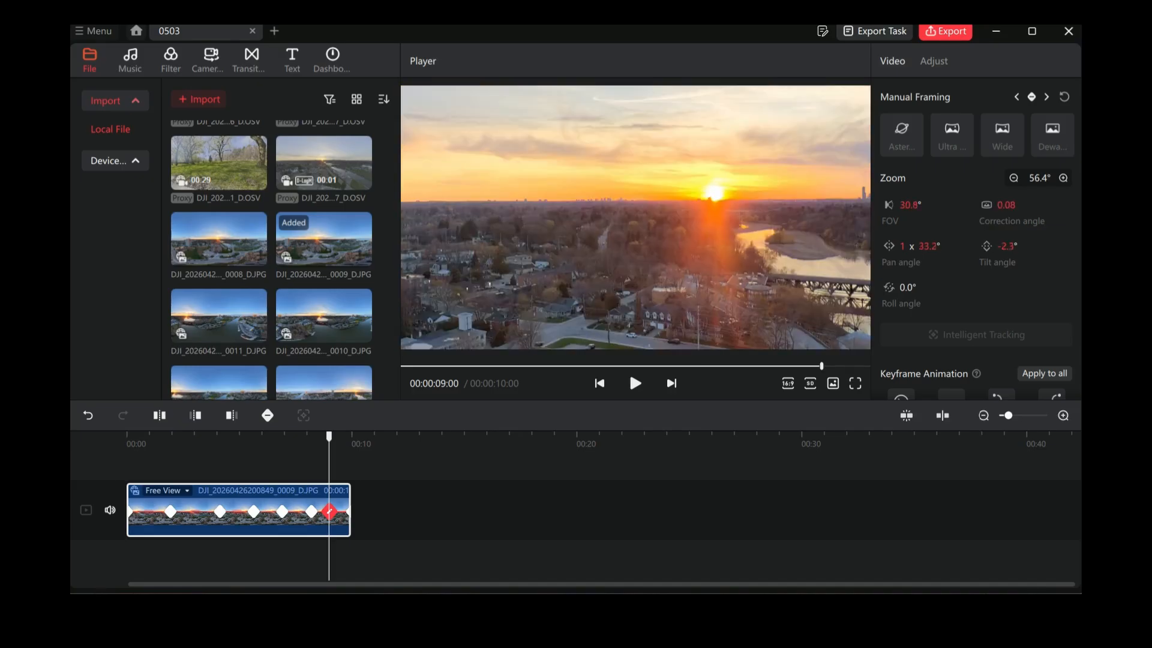
scroll(636, 217, "down", 2)
scroll(636, 217, "down", 2)
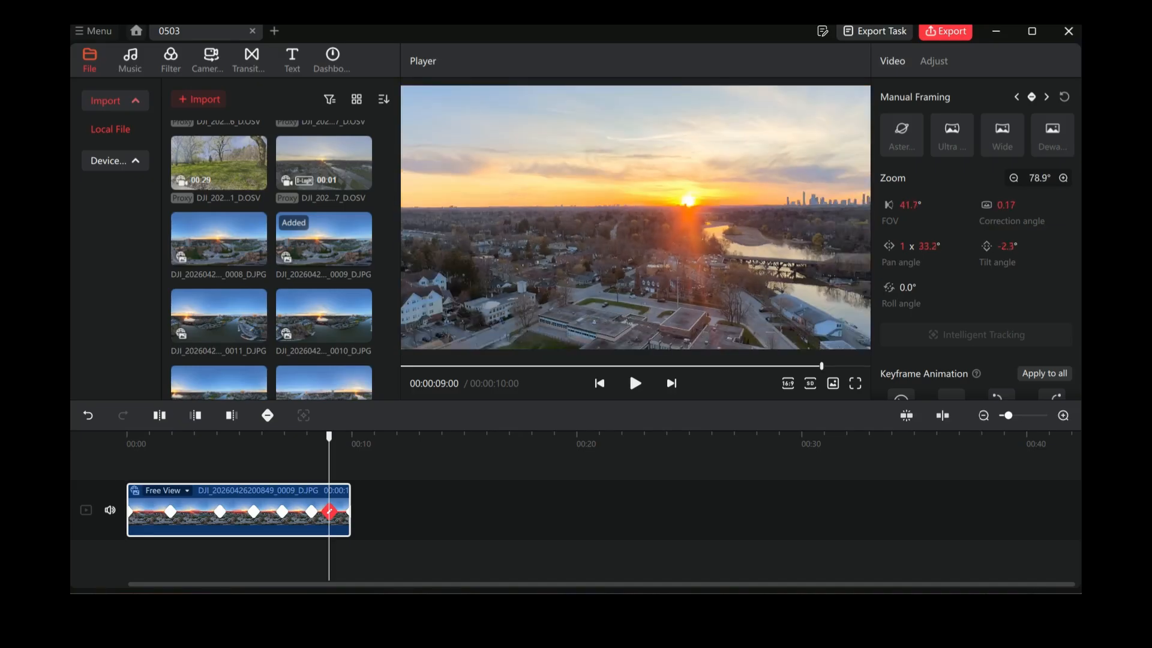
left_click_drag(636, 240, 675, 186)
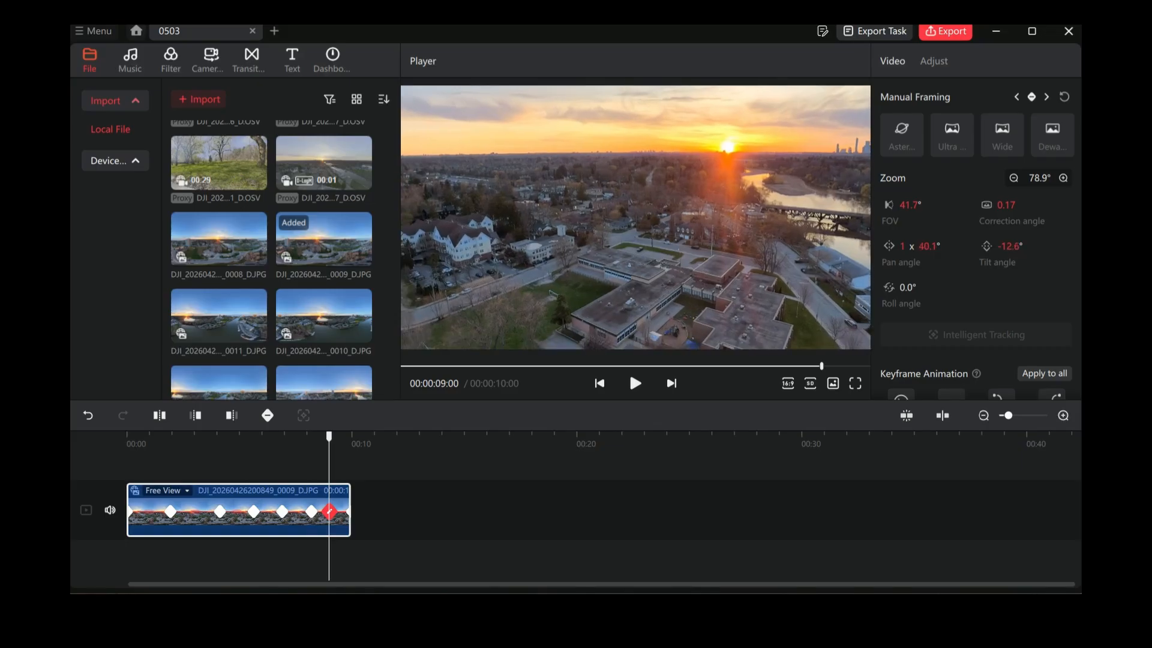
left_click_drag(675, 186, 697, 183)
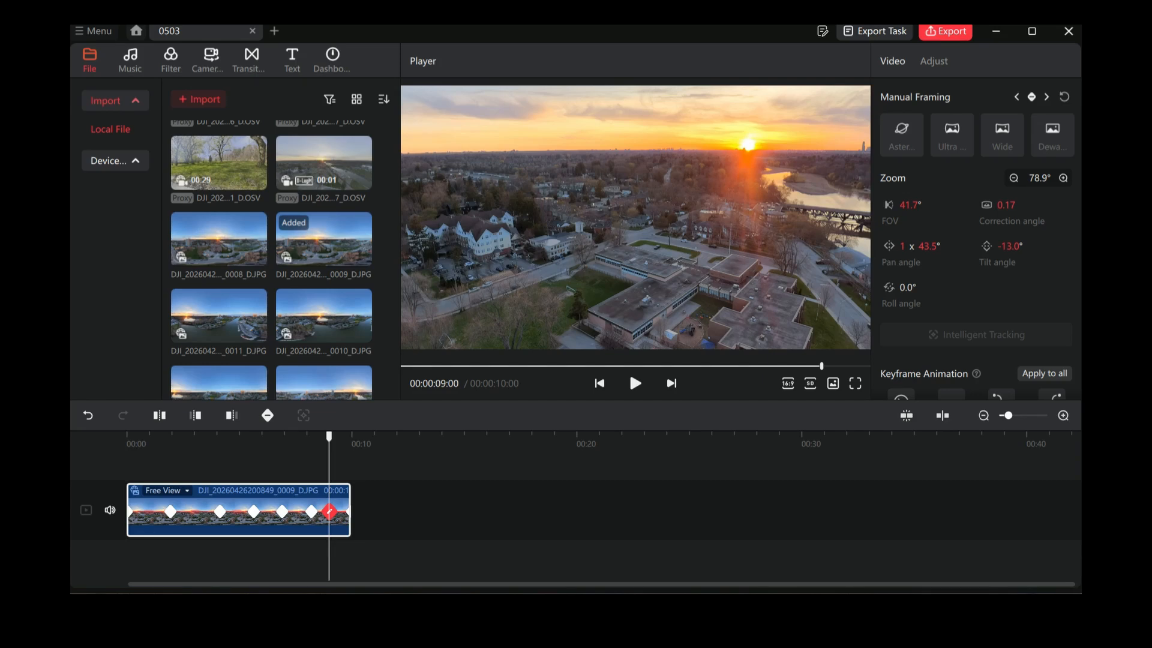
Step: Play the clip from the start and examine the framing of the individual keyframes between 00:00:01:28 and 00:00:06:27
left_click_drag(328, 437, 126, 437)
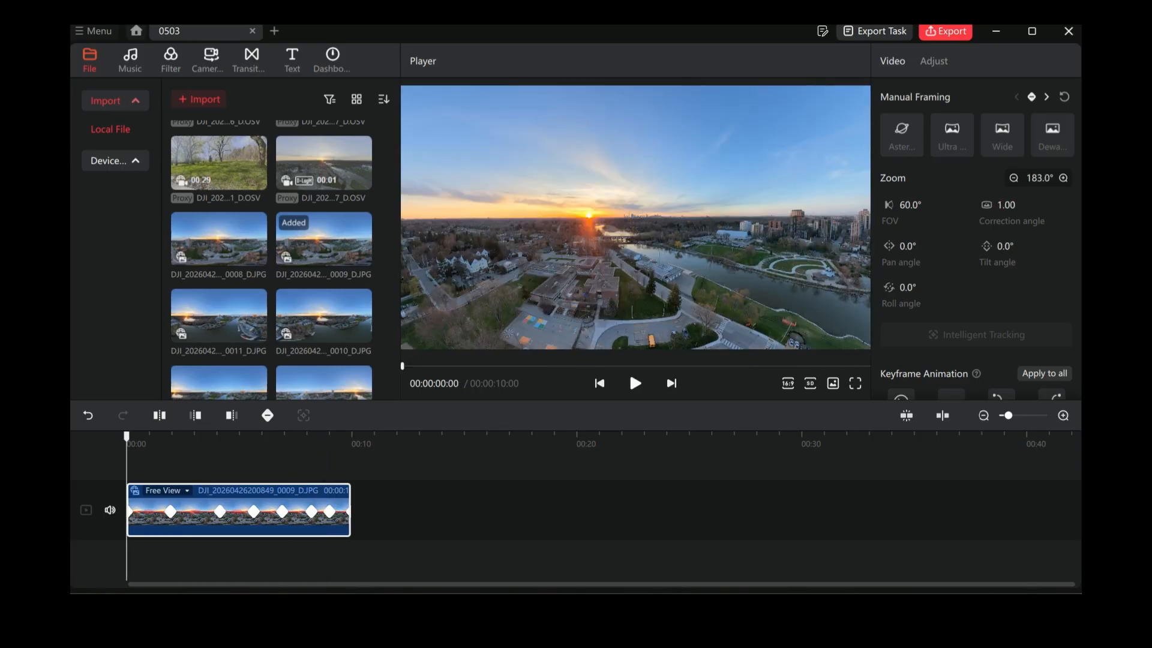
left_click(634, 383)
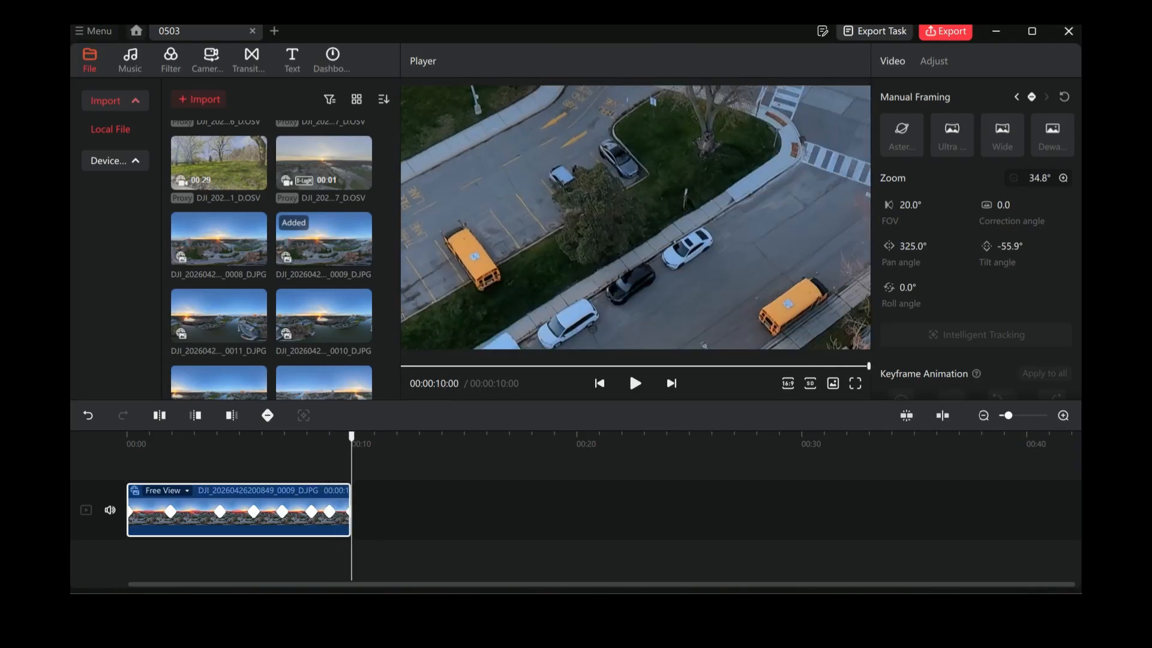
left_click_drag(351, 437, 126, 436)
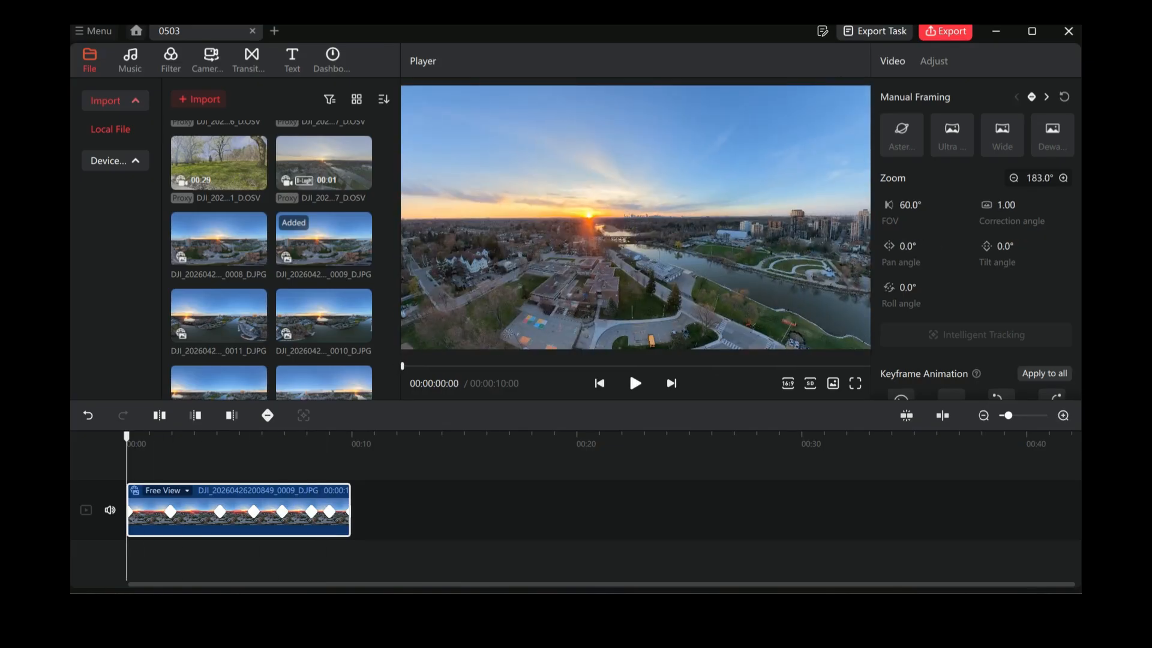
key("space")
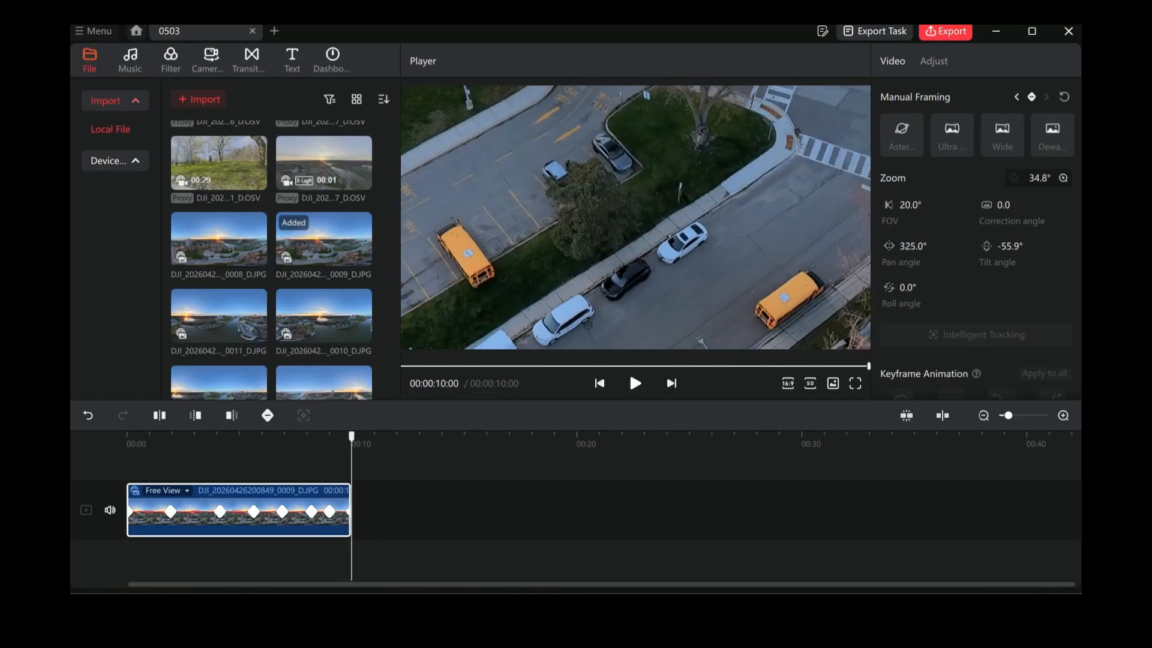
key("space")
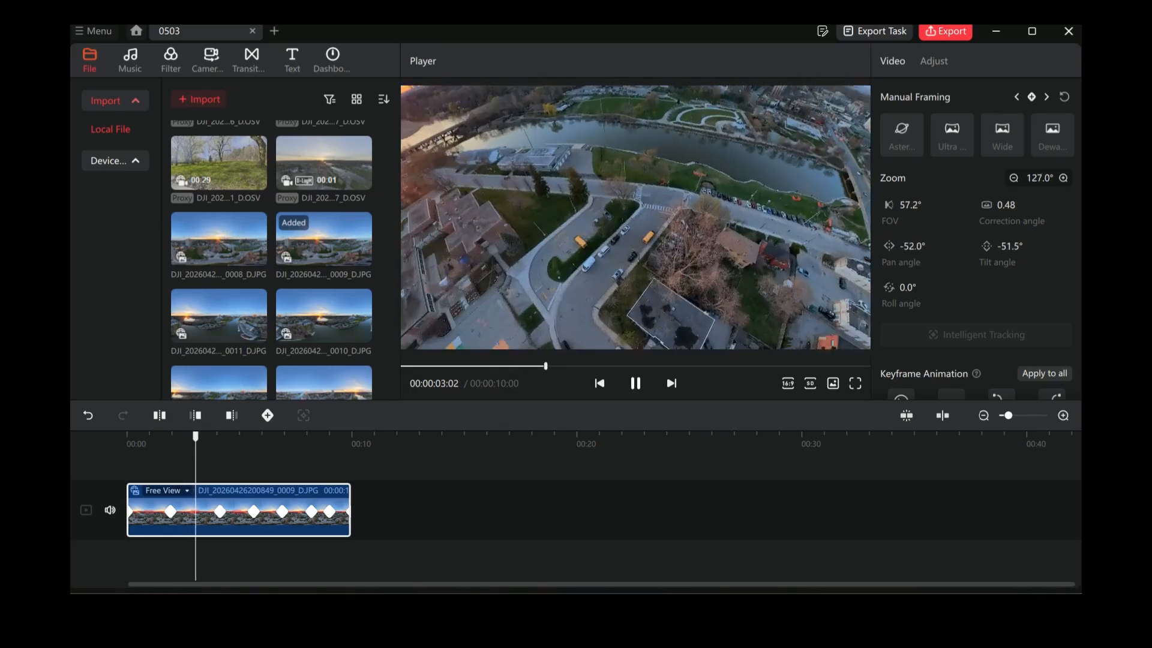
key("space")
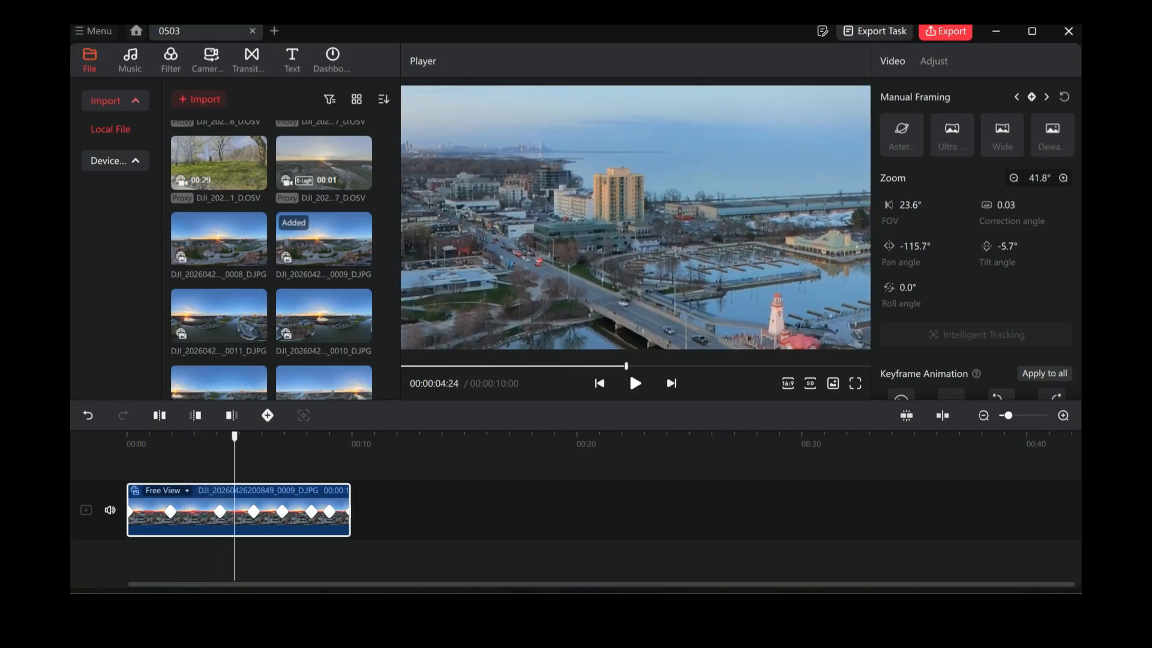
left_click(253, 511)
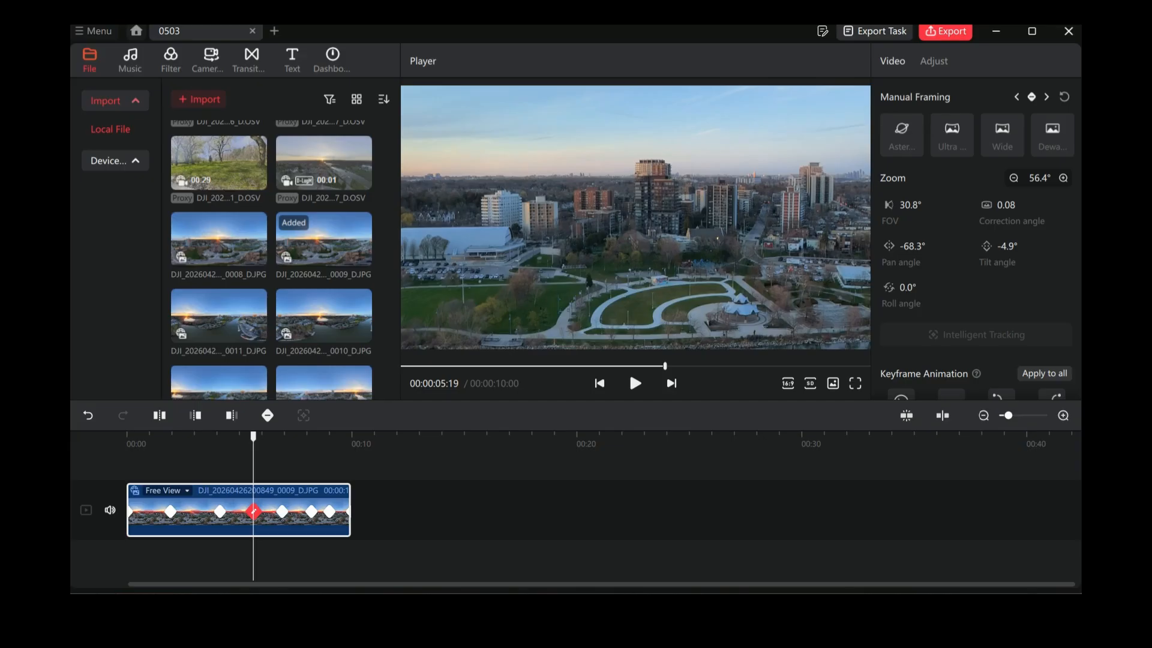
left_click(219, 511)
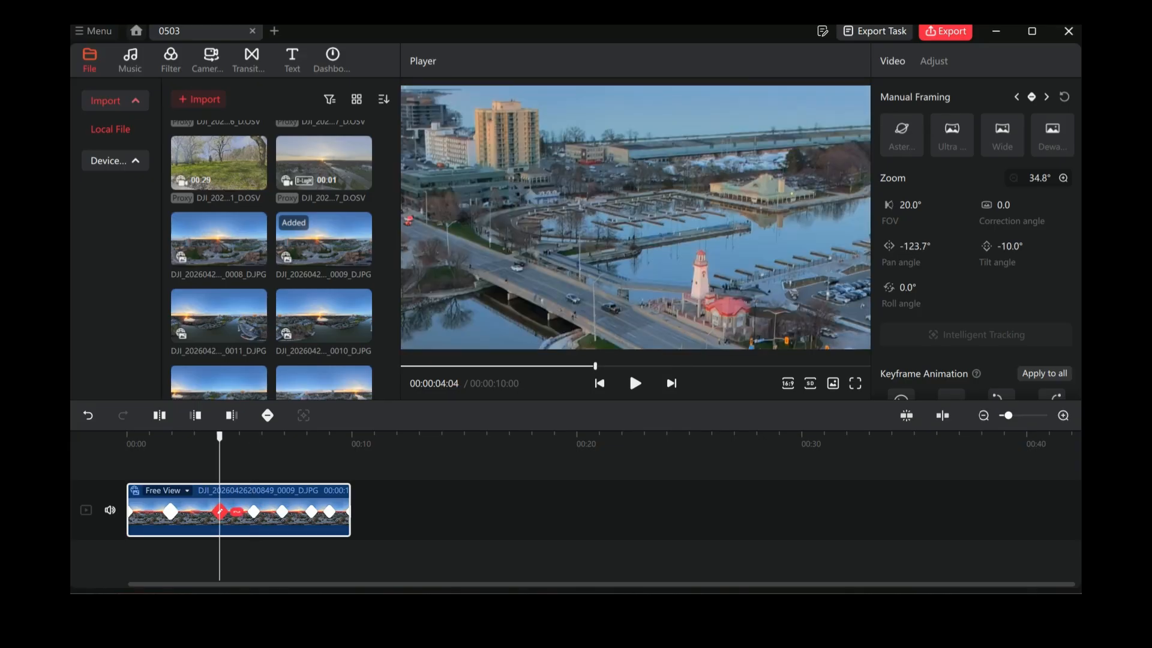
left_click(171, 511)
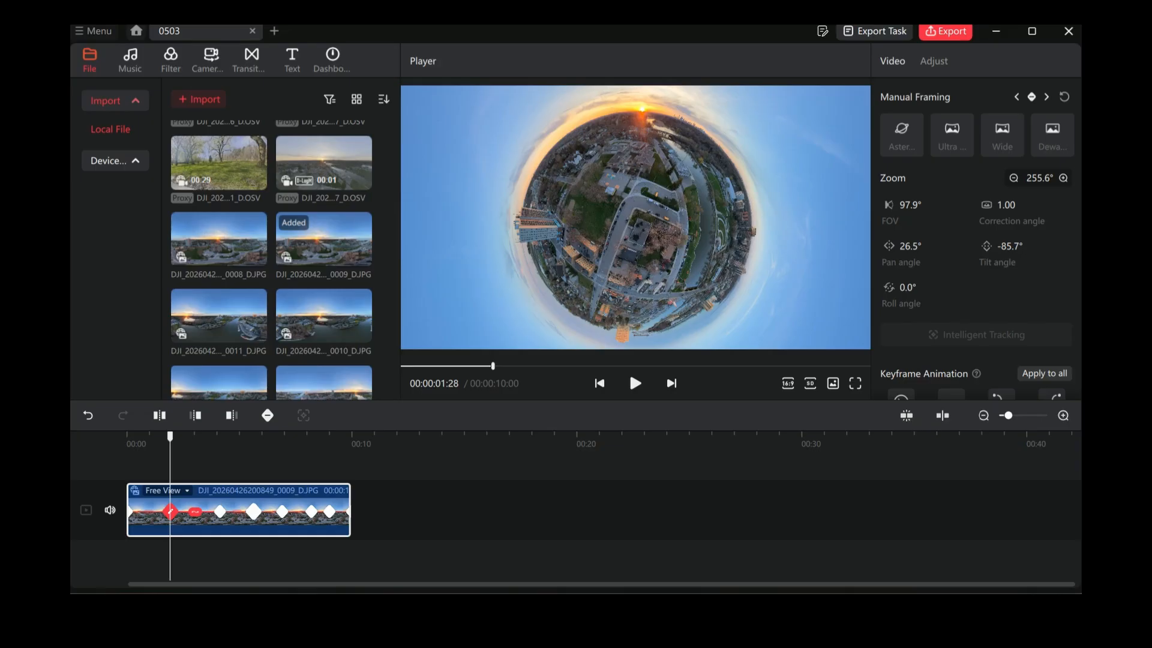
left_click(253, 511)
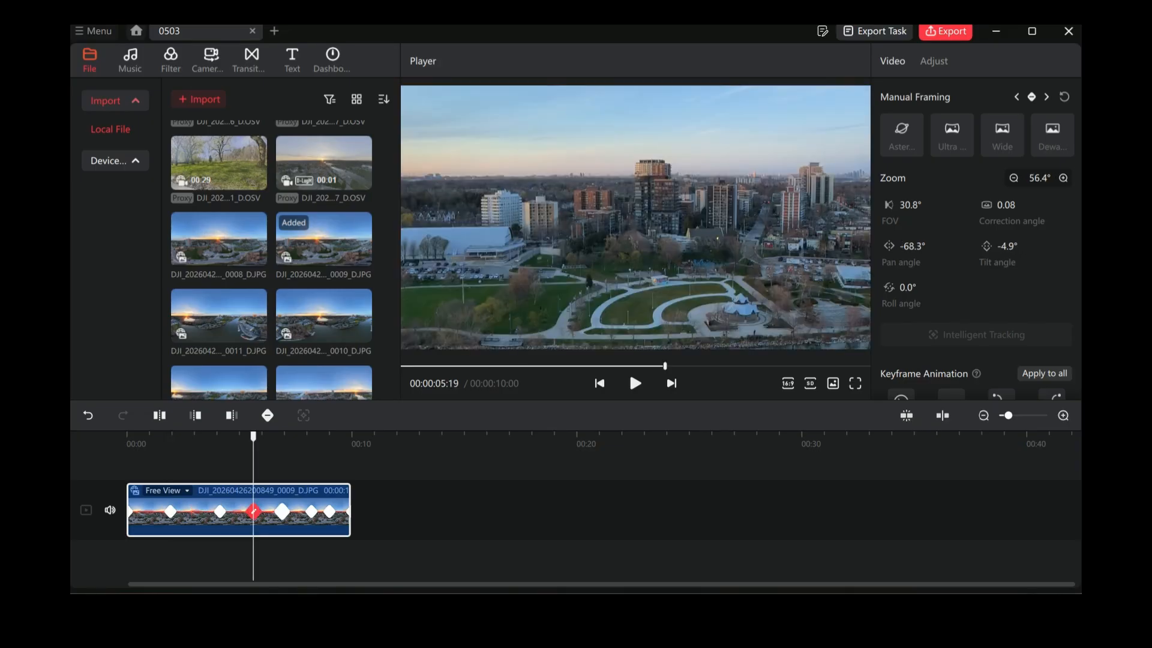
left_click(282, 511)
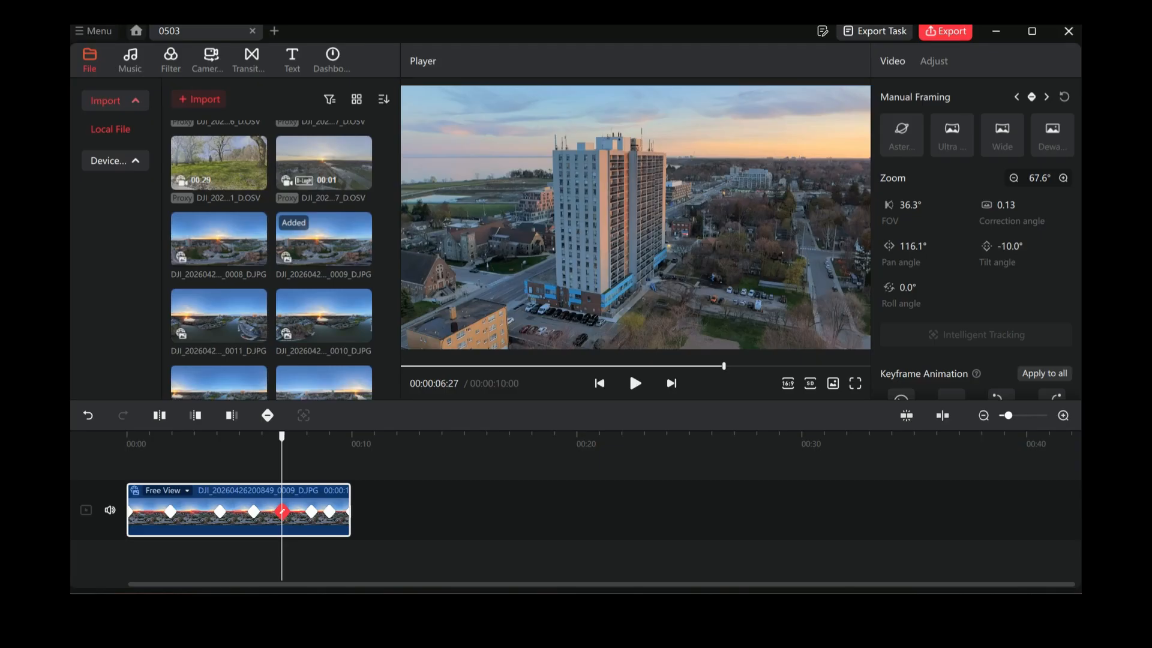
Step: Set the clip's light corrections to Luminance -3, Contrast 21, Highlights 43, Shadows 9, Whites -17 and Blacks -5
left_click(934, 61)
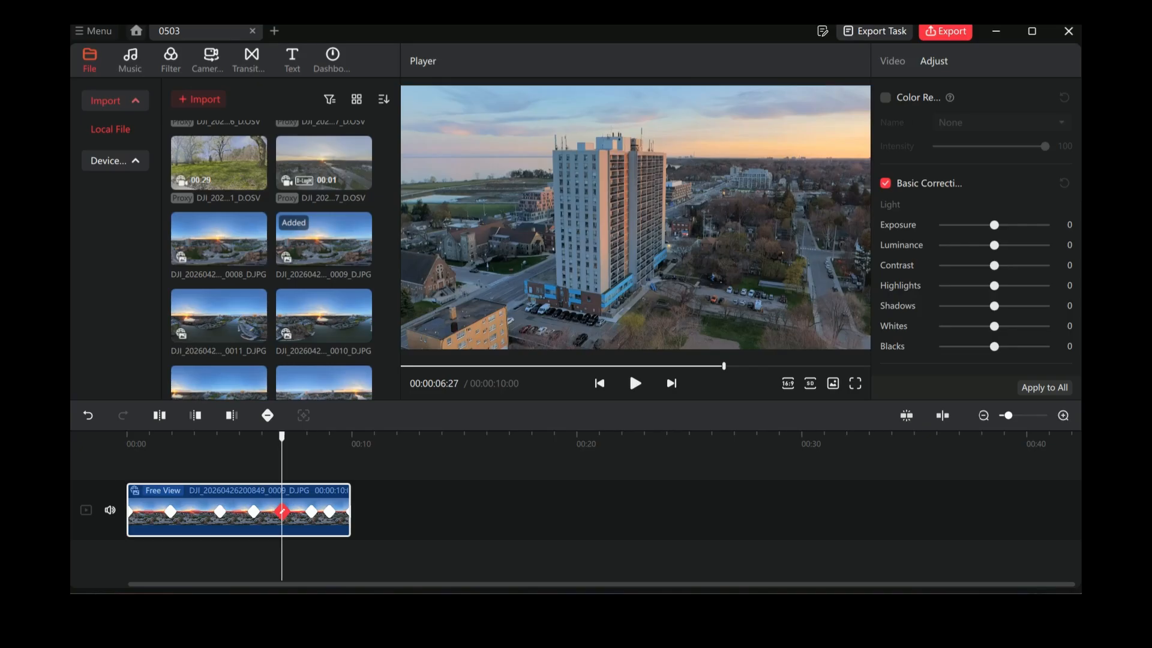
mouse_move(994, 245)
left_mouse_down()
mouse_move(1009, 245)
mouse_move(993, 245)
left_mouse_up()
left_click_drag(994, 265, 1015, 285)
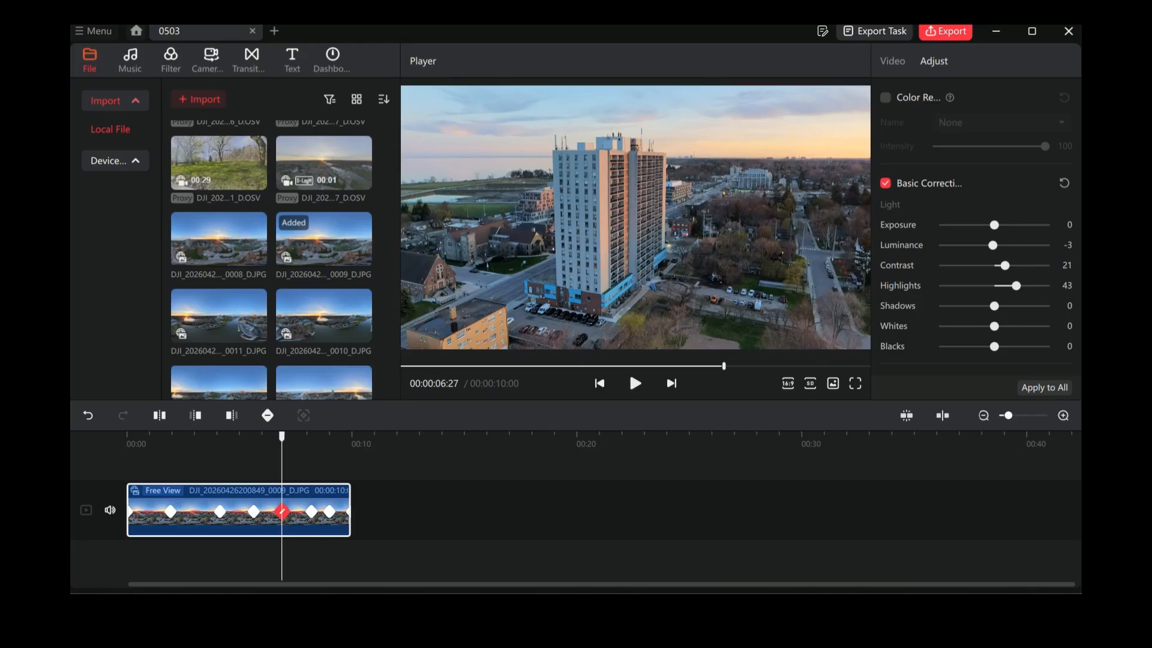
mouse_move(994, 306)
left_mouse_down()
mouse_move(977, 306)
mouse_move(998, 306)
mouse_move(990, 326)
mouse_move(954, 326)
mouse_move(985, 325)
left_mouse_up()
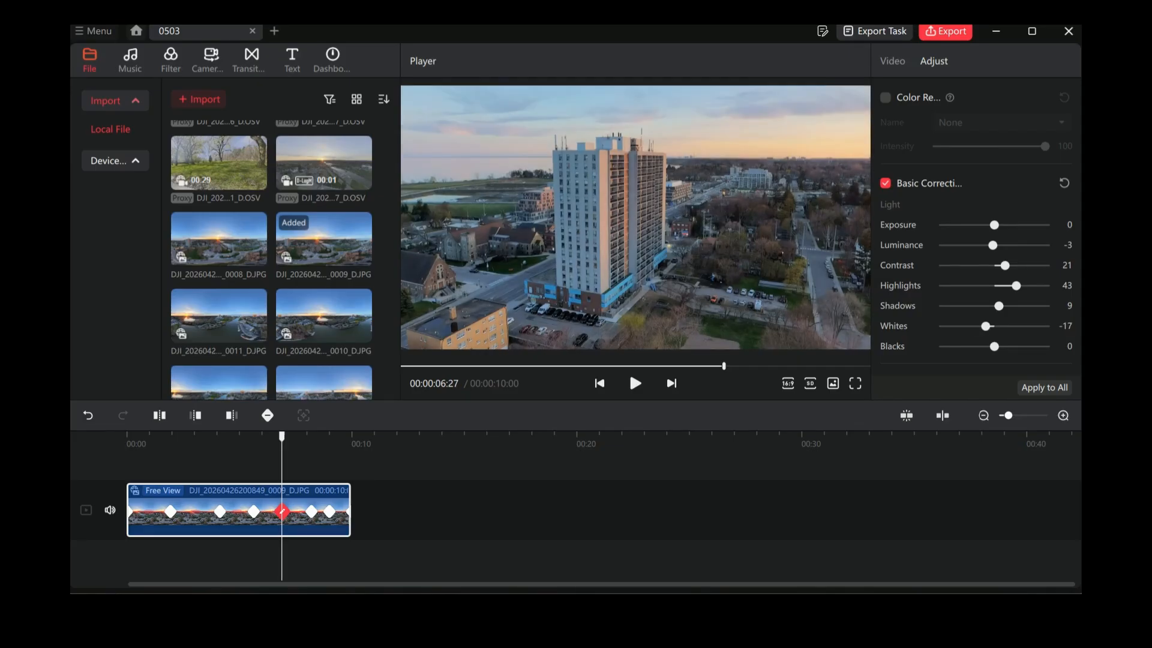
mouse_move(994, 346)
left_mouse_down()
mouse_move(968, 346)
mouse_move(991, 346)
left_mouse_up()
Step: Set the clip's Saturation to 31, Vibrance to 13 and Sharpness to 28
scroll(976, 227, "down", 3)
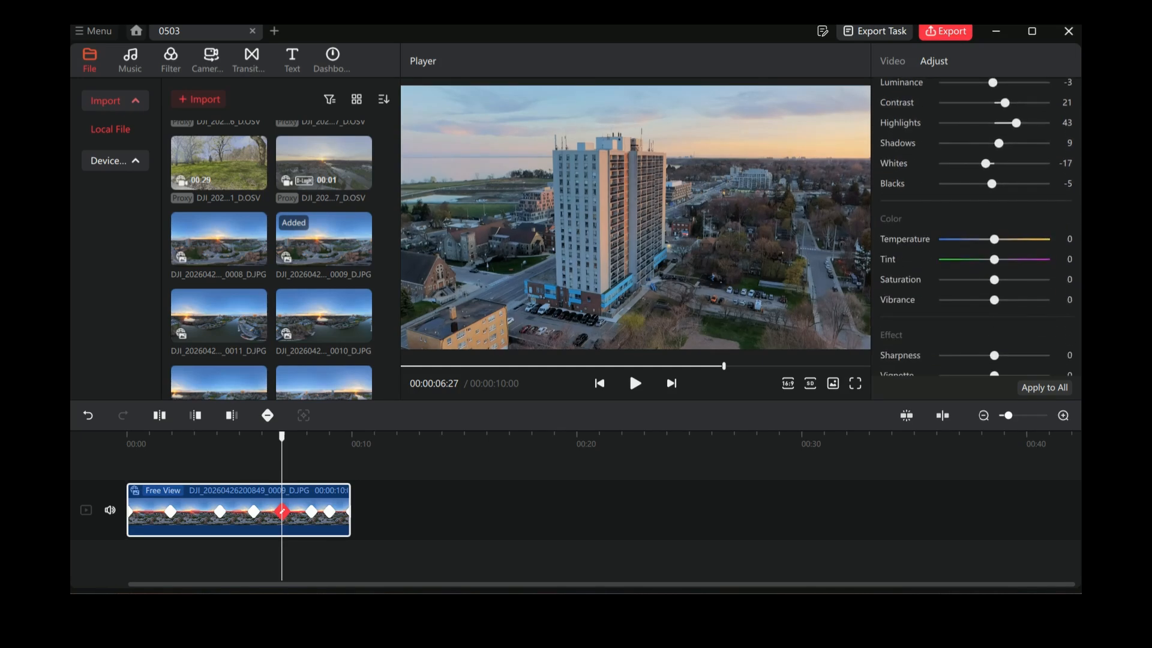
left_click_drag(994, 280, 1009, 280)
mouse_move(994, 300)
left_mouse_down()
mouse_move(957, 300)
mouse_move(1010, 300)
mouse_move(949, 300)
mouse_move(1000, 299)
left_mouse_up()
scroll(976, 227, "down", 2)
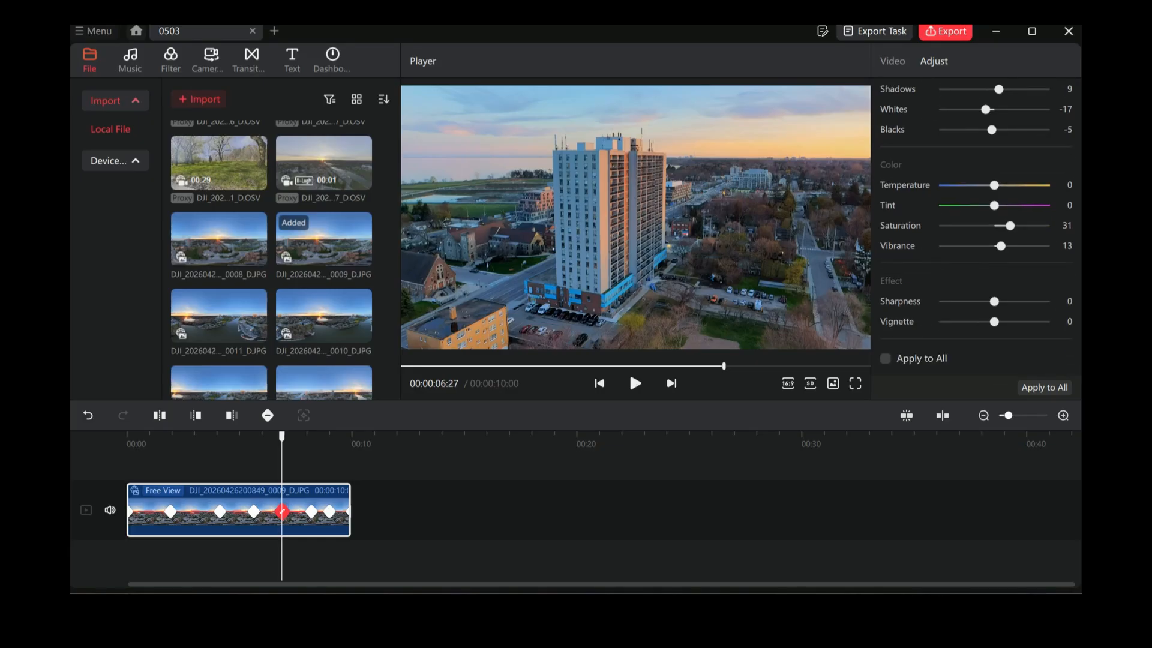
mouse_move(994, 301)
left_mouse_down()
mouse_move(1016, 301)
mouse_move(954, 301)
mouse_move(1020, 301)
mouse_move(964, 301)
mouse_move(1009, 301)
left_mouse_up()
Step: Turn on the DJI logo watermark with the Bottom right position and apply the adjustments to all clips
scroll(976, 227, "down", 1)
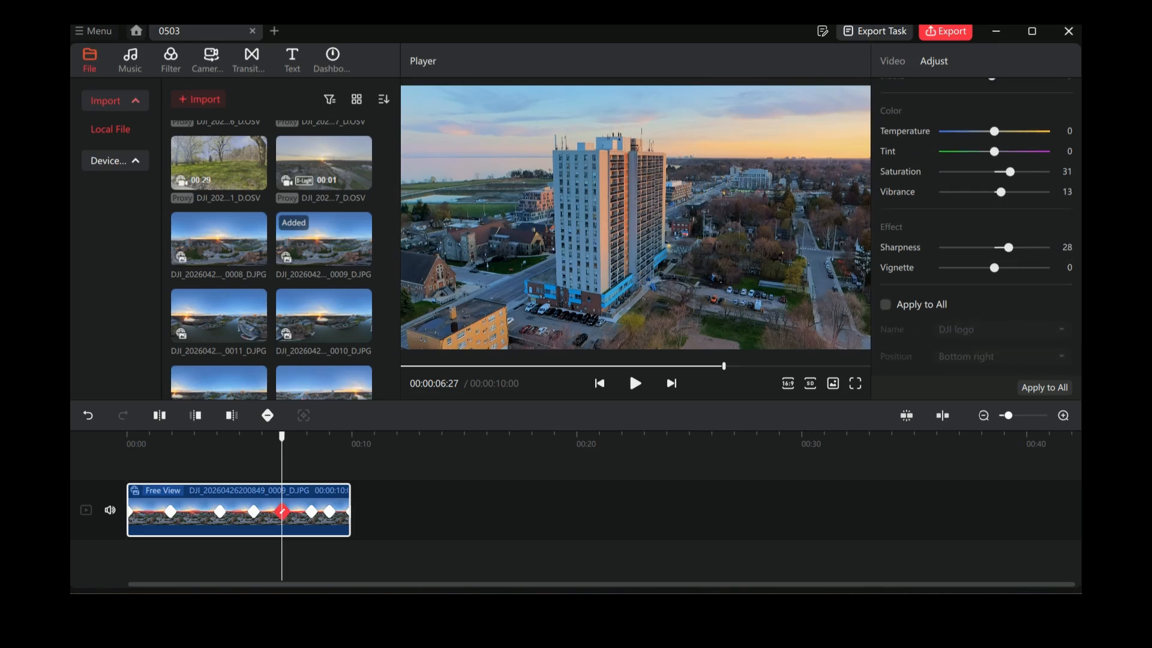
left_click(885, 305)
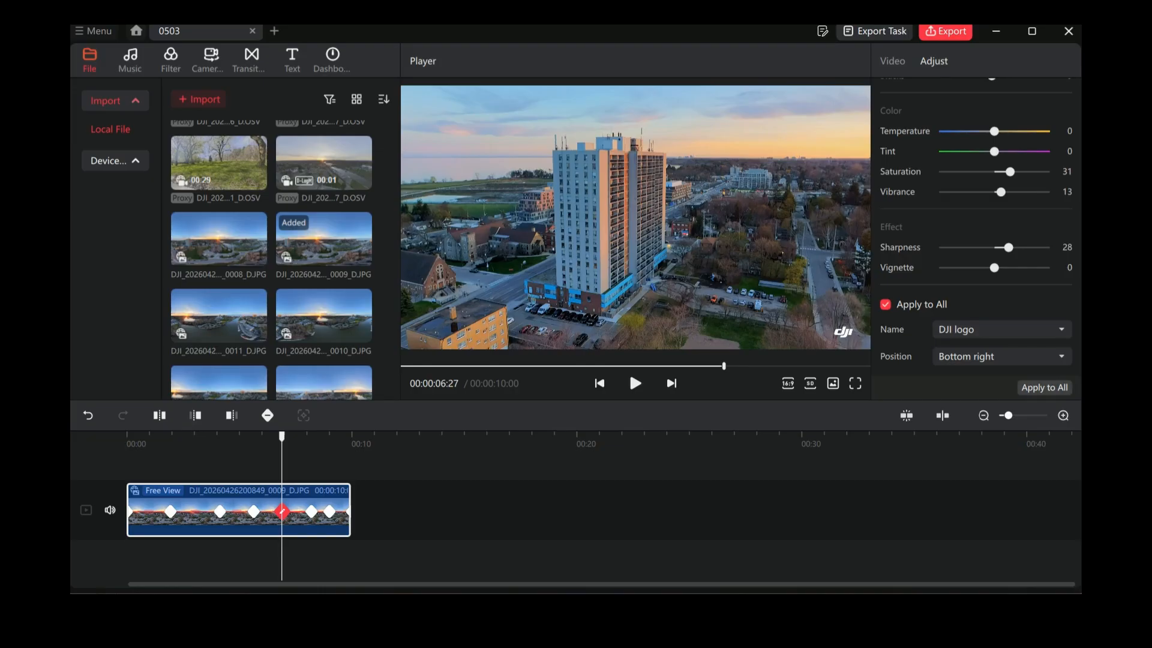
left_click(1043, 388)
Step: Play the colour-corrected clip from the start to check the look and the watermark
left_click_drag(282, 437, 127, 437)
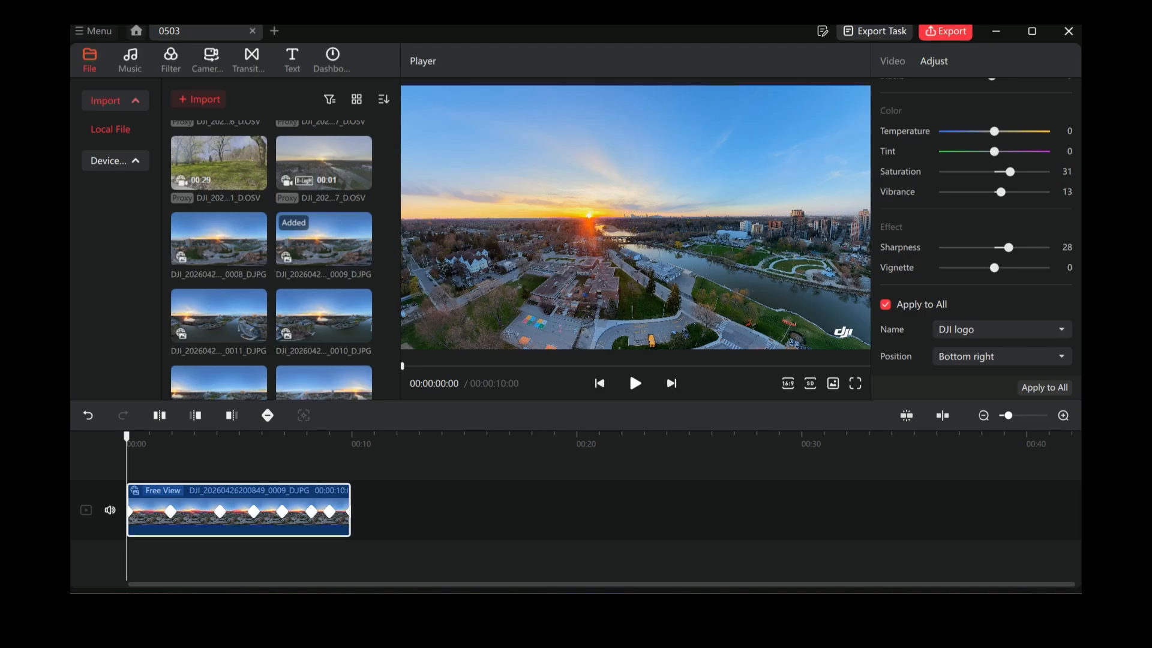
left_click(635, 383)
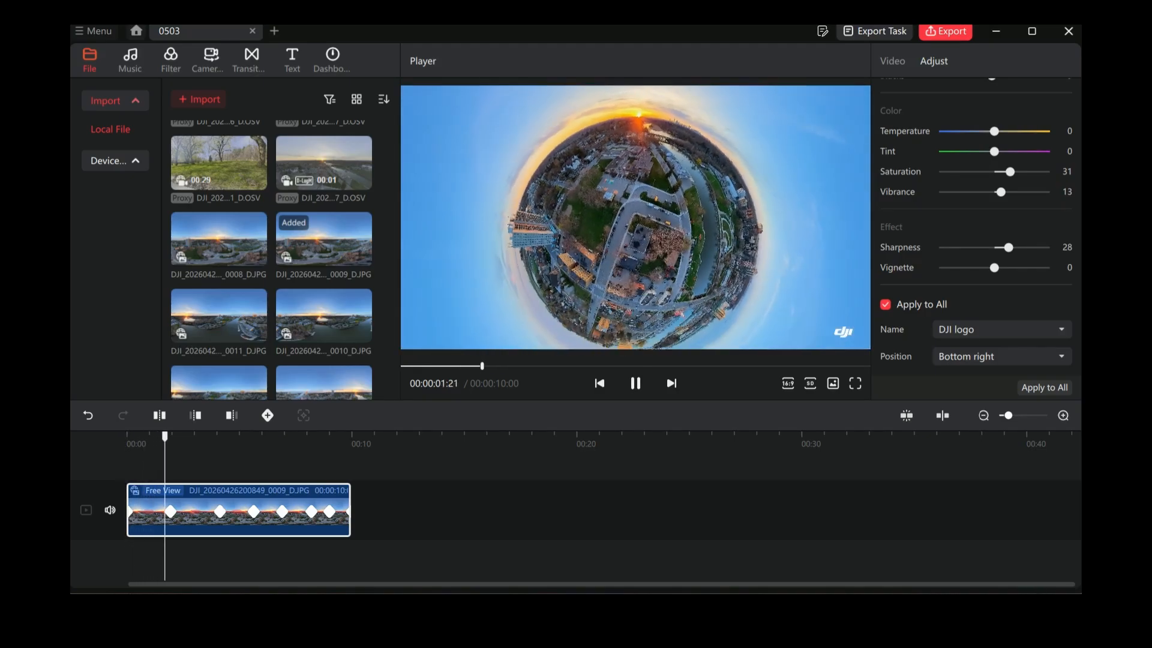